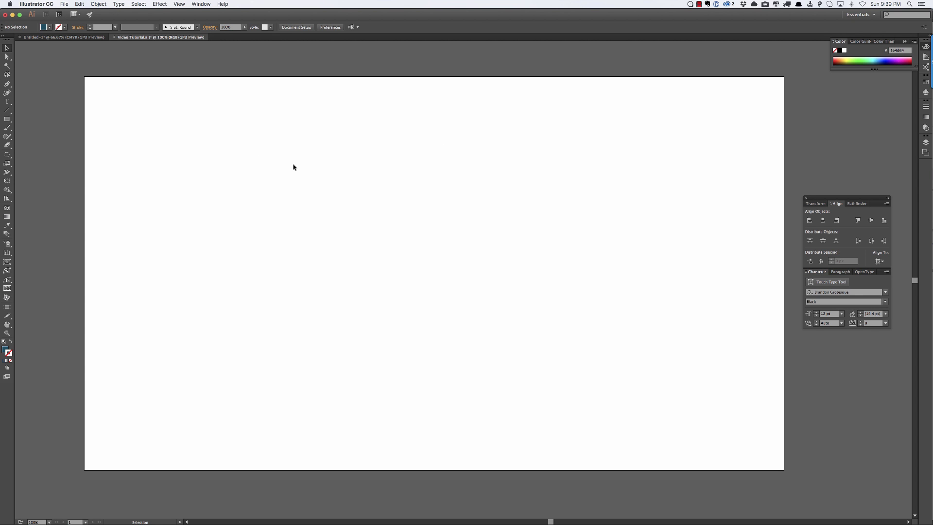
Add the text "SPEEDY" in Brandon Grotesque Black and scale it up to about 715 px wide.
key("t")
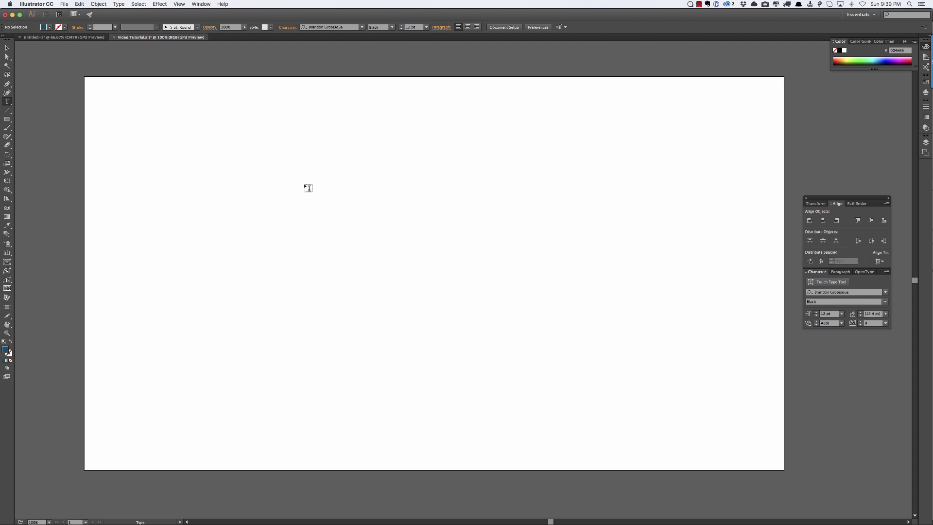
left_click(421, 181)
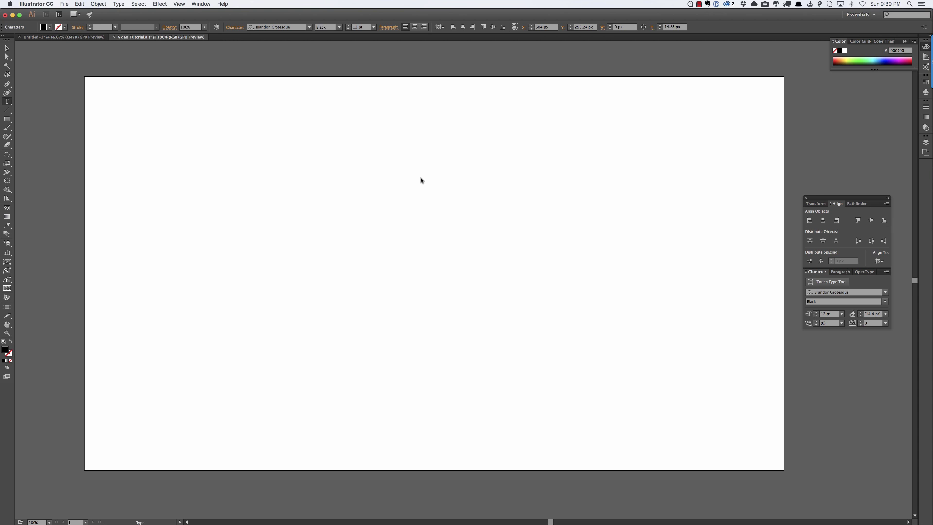
type("PEEDY")
key("Escape")
left_click(296, 146)
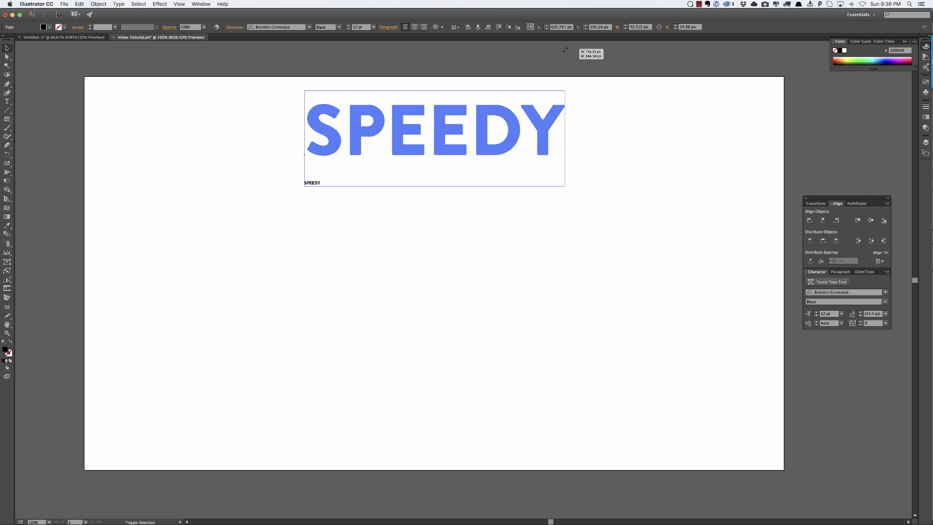
left_click_drag(564, 93, 565, 93)
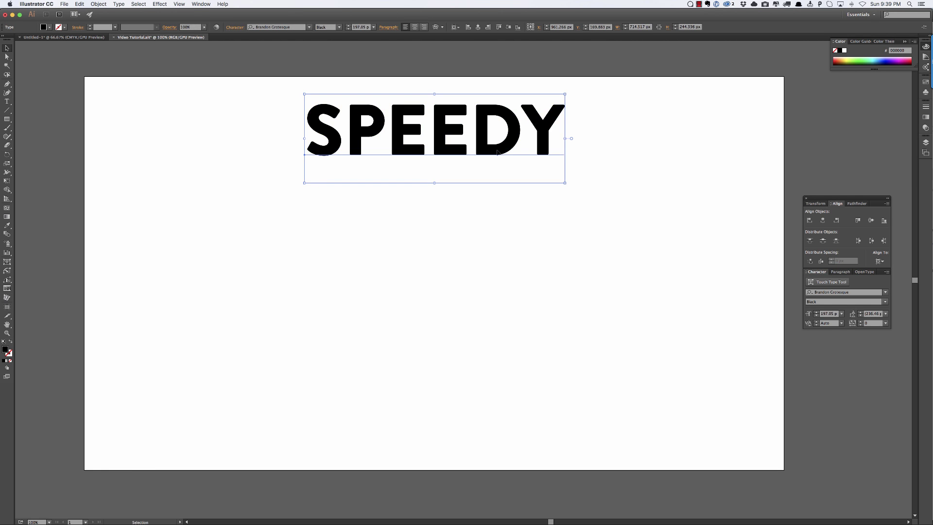
Duplicate the SPEEDY text directly below the original and change the copy's wording to "CLEAN".
left_click_drag(501, 124, 485, 303)
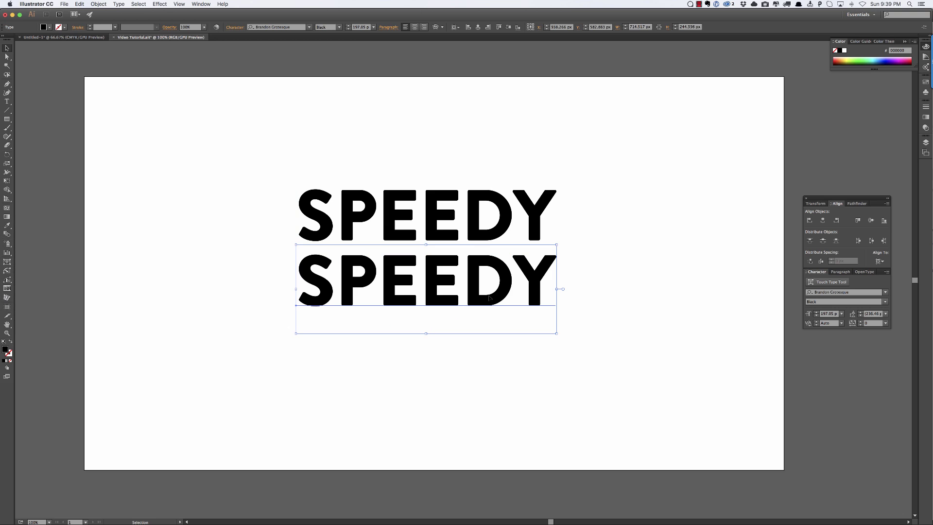
double_click(440, 284)
type("CLEAN")
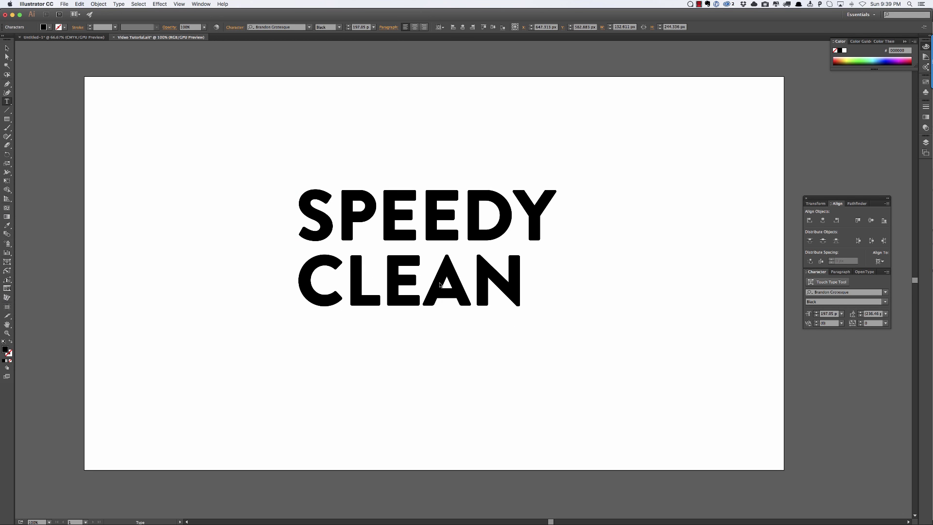
key("Escape")
key("super+shift+a")
key("v")
Select both words together and nudge them down to a vertical position of about 526 px on the artboard.
left_click_drag(418, 144, 514, 326)
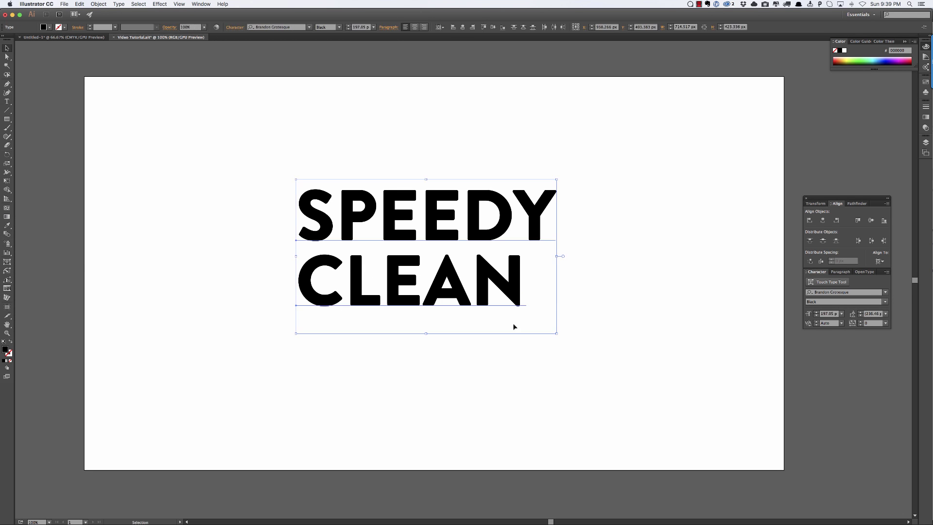
left_click(416, 133)
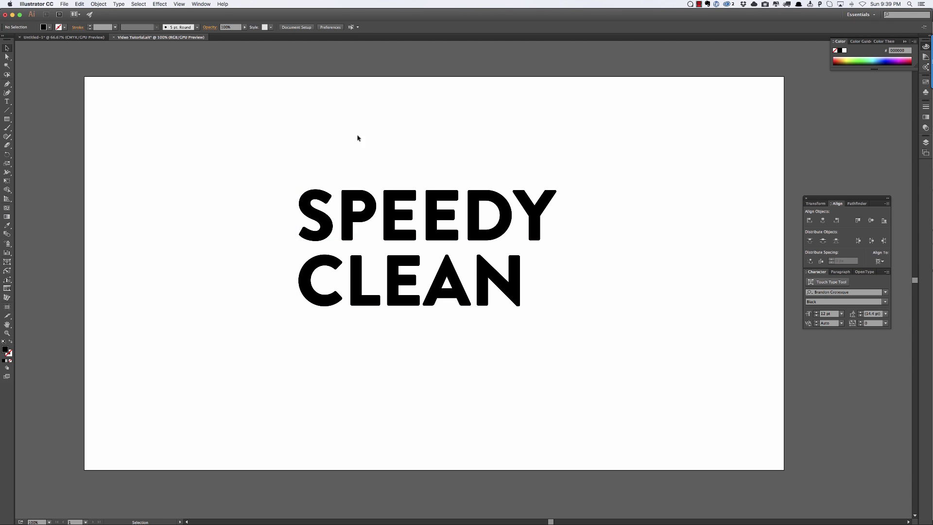
left_click_drag(358, 137, 510, 337)
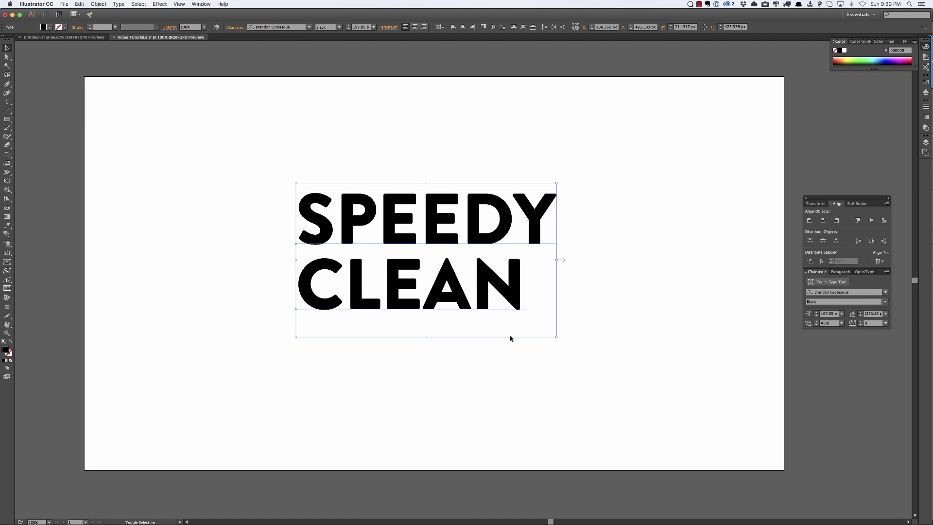
left_click(371, 151)
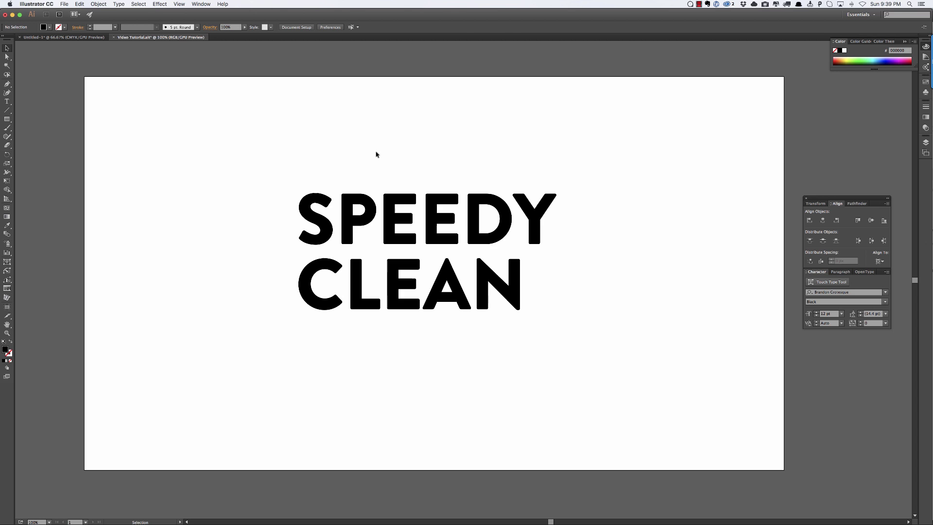
left_click_drag(330, 155, 572, 369)
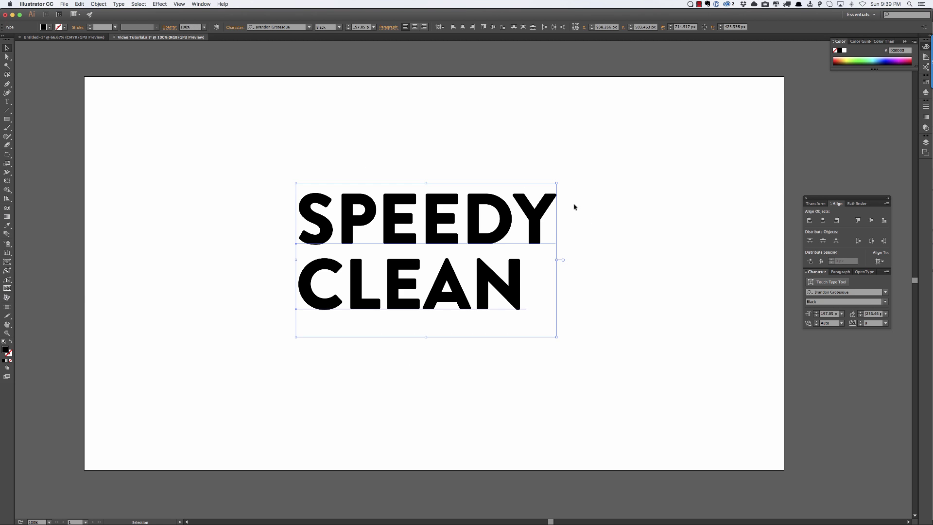
key("Down")
key("Down")
key("Down")
key("Down")
key("Down")
key("Down")
key("Down")
key("Down")
key("Down")
key("Down")
key("Down")
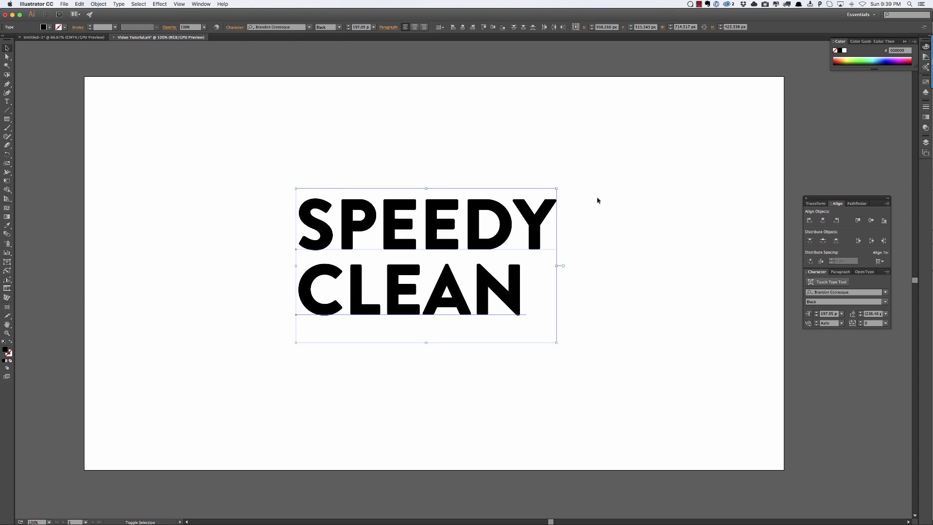
key("Up")
key("Up")
key("Up")
key("Up")
key("Up")
key("Up")
key("Up")
key("Up")
key("Down")
key("Down")
key("Down")
key("Down")
key("Down")
key("Down")
key("Down")
key("Down")
key("Down")
key("Down")
key("Down")
key("Down")
key("Down")
key("Down")
key("Down")
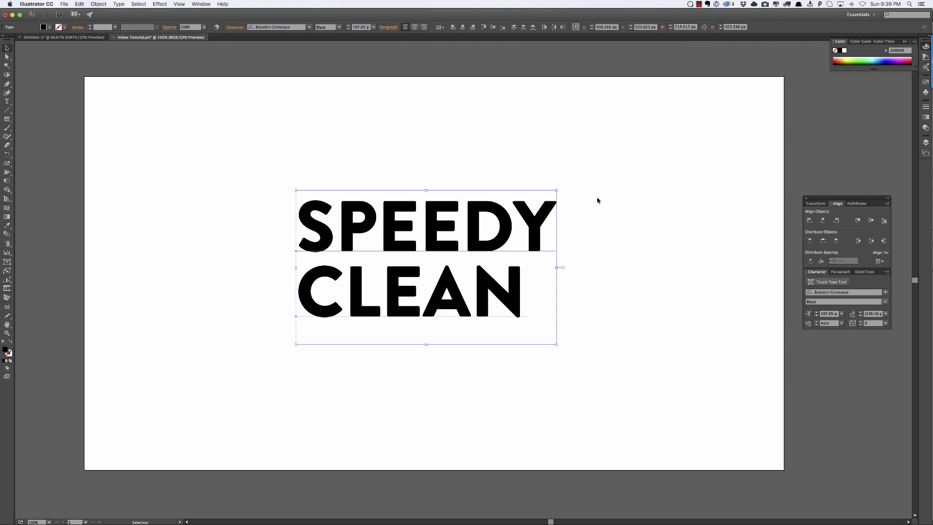
Switch to Chrome and copy the dark teal hex code #004e66 from the second popular palette on LOL Colors.
key("super+Tab")
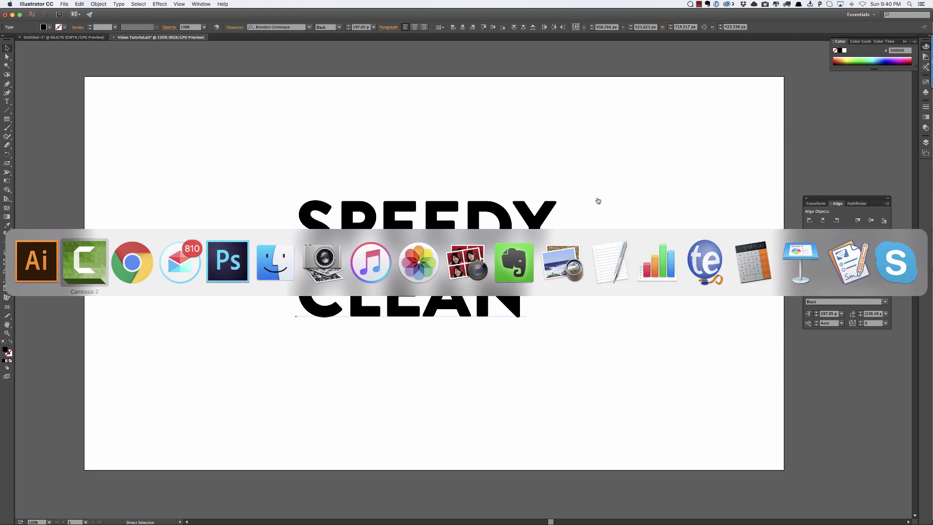
key("super+Tab")
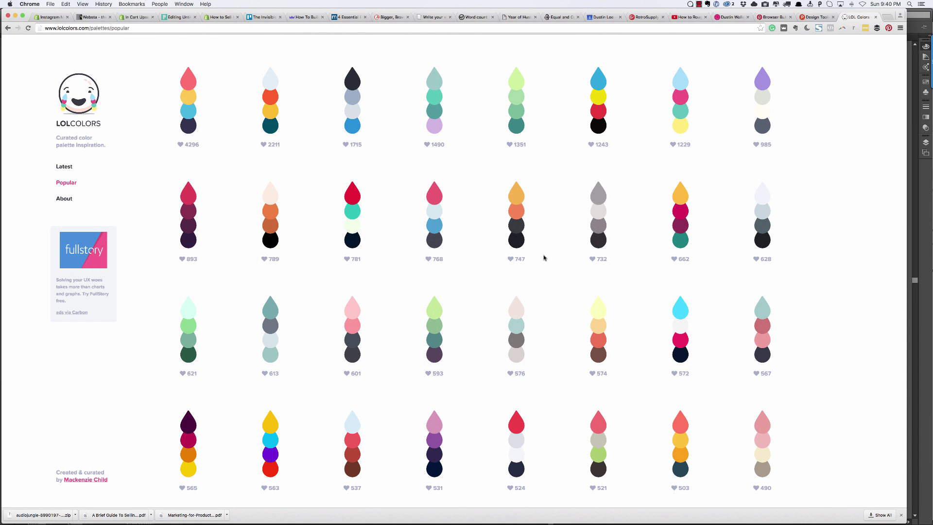
scroll(551, 263, "down", 15)
scroll(552, 262, "up", 15)
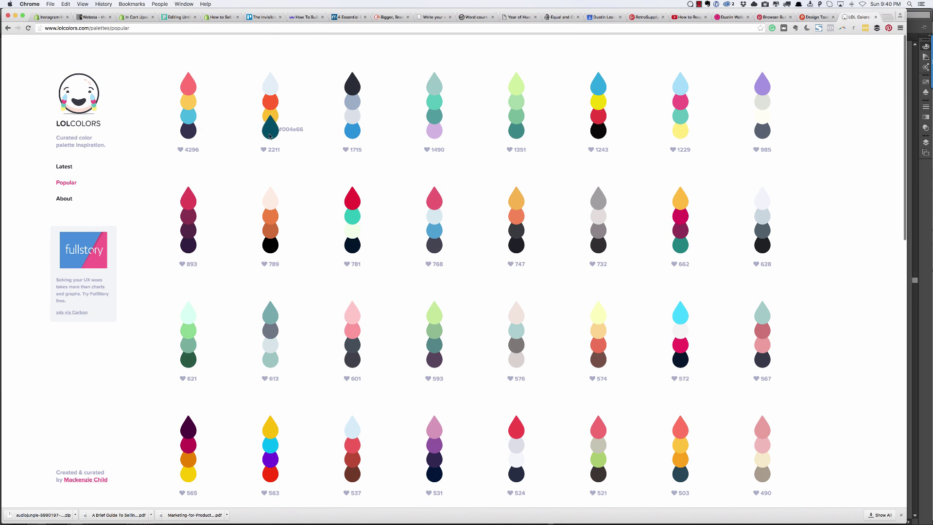
double_click(291, 131)
key("super+c")
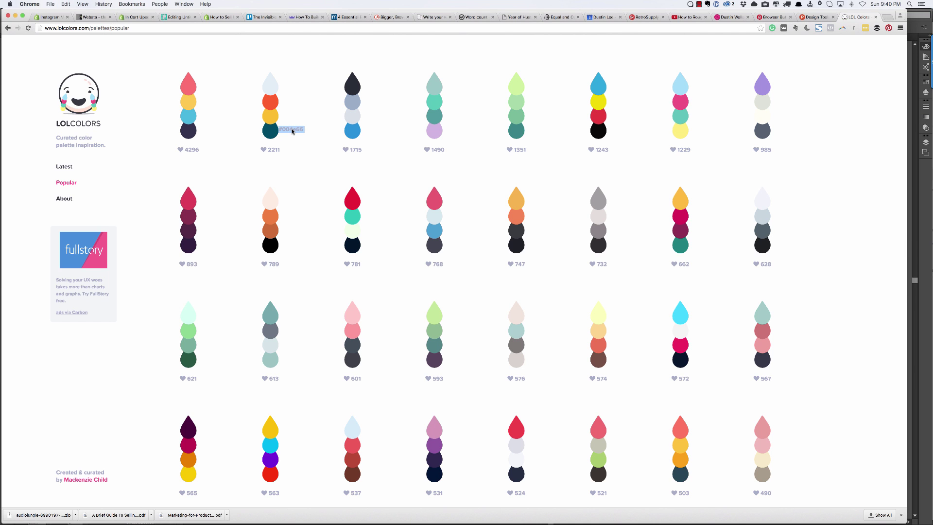
Back in Illustrator, draw a 1920 × 1080 px rectangle covering the artboard and fill it with #004e66.
key("super+Tab")
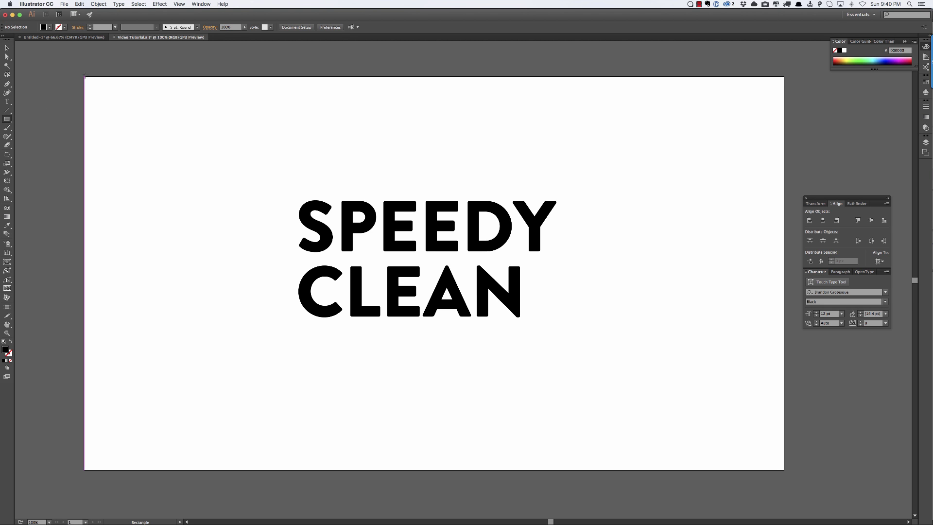
left_click_drag(84, 76, 783, 470)
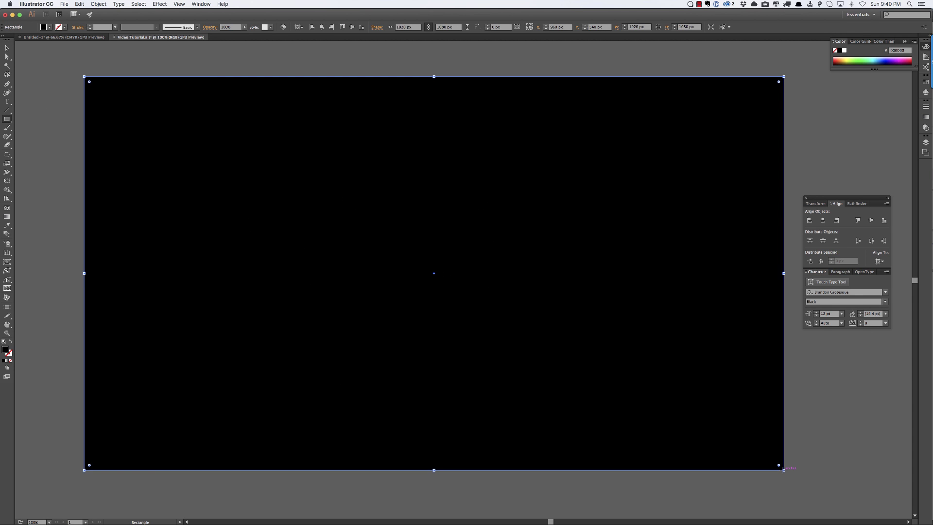
double_click(6, 350)
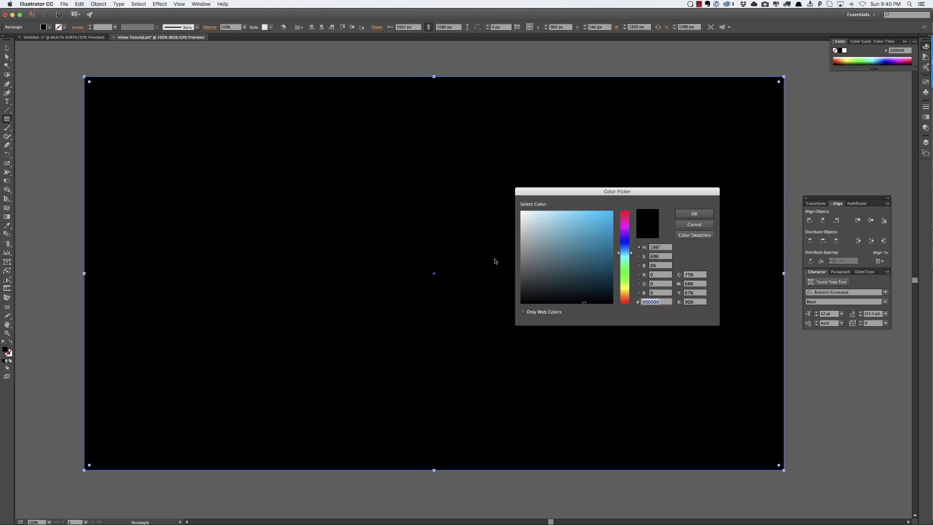
key("super+v")
key("Return")
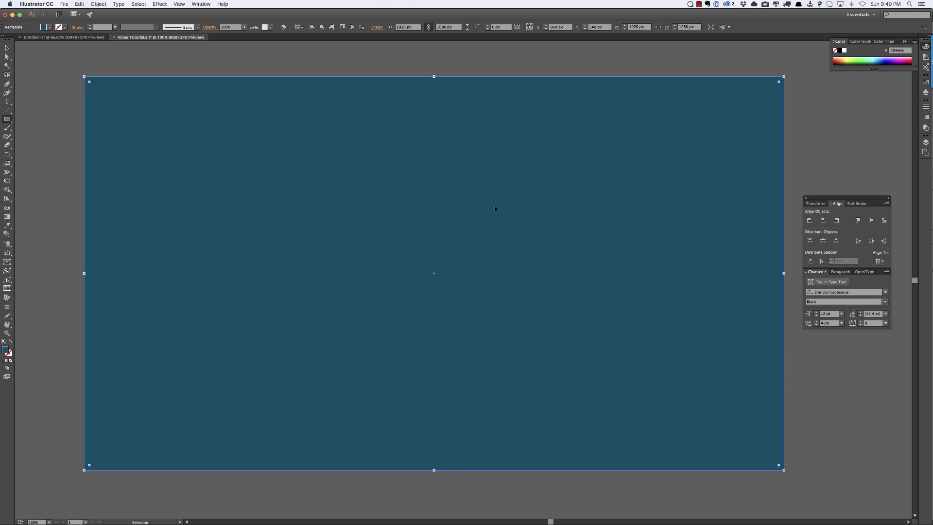
key("super+shift+a")
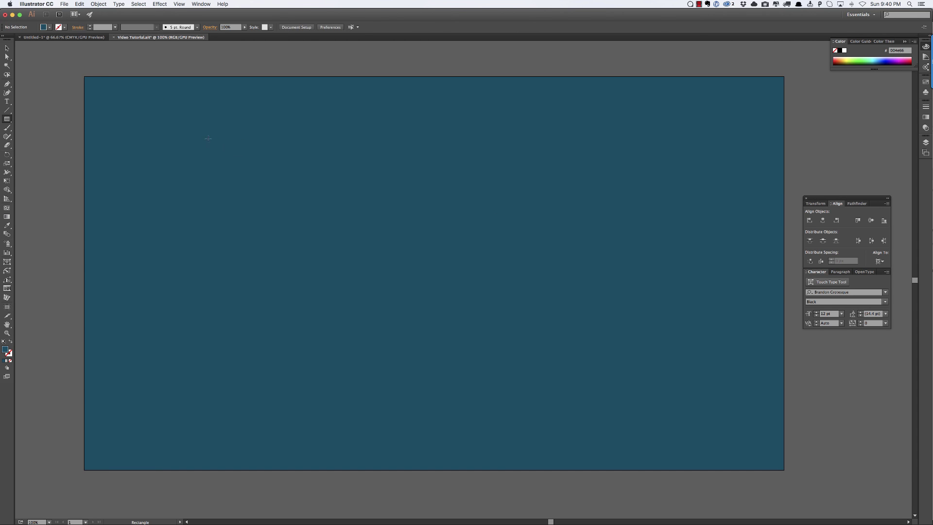
Bring the SPEEDY and CLEAN text in front of the teal background rectangle.
key("v")
key("super+v")
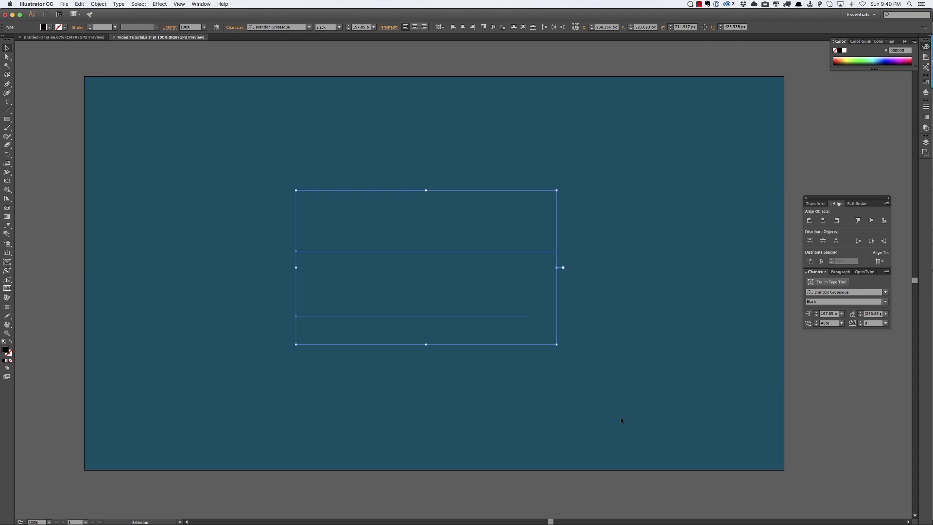
key("a")
key("v")
key("super+shift+]")
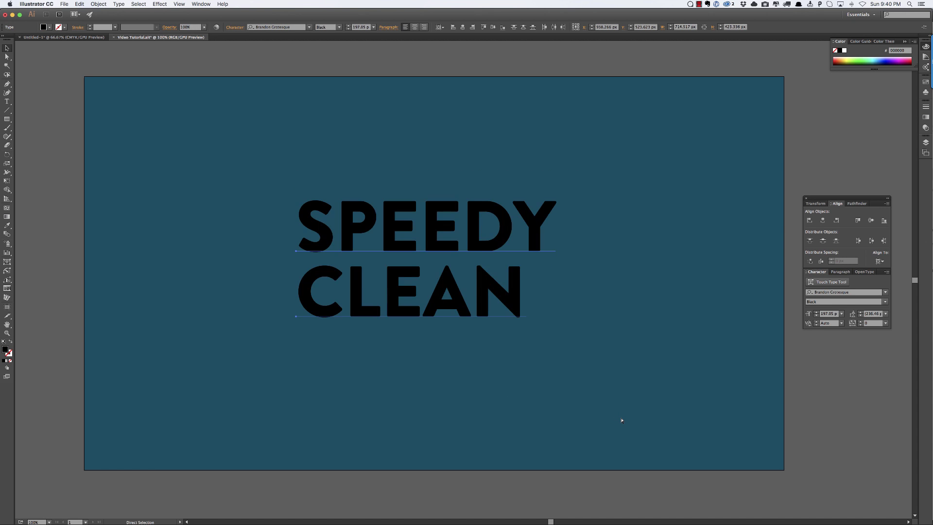
key("super+shift+b")
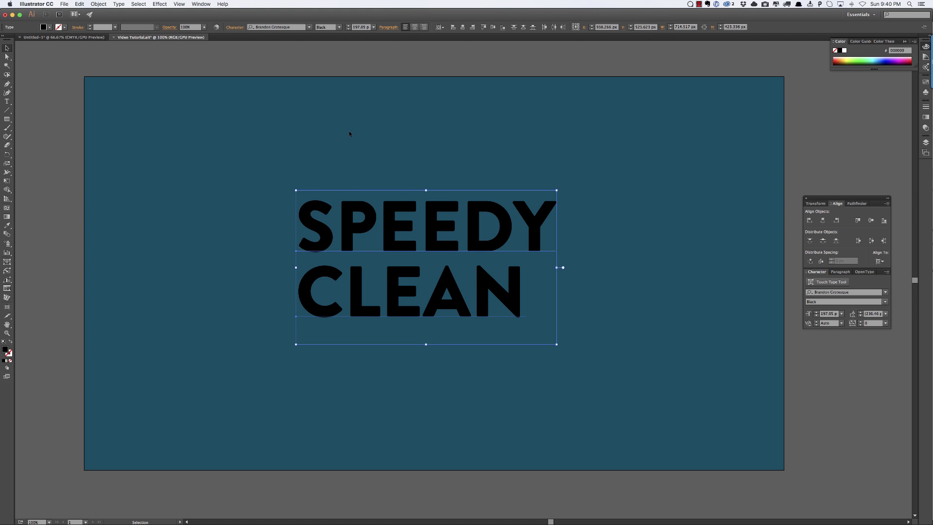
Switch to Chrome and copy the yellow hex code #fcbe32 from the same LOL Colors palette.
key("super+Tab")
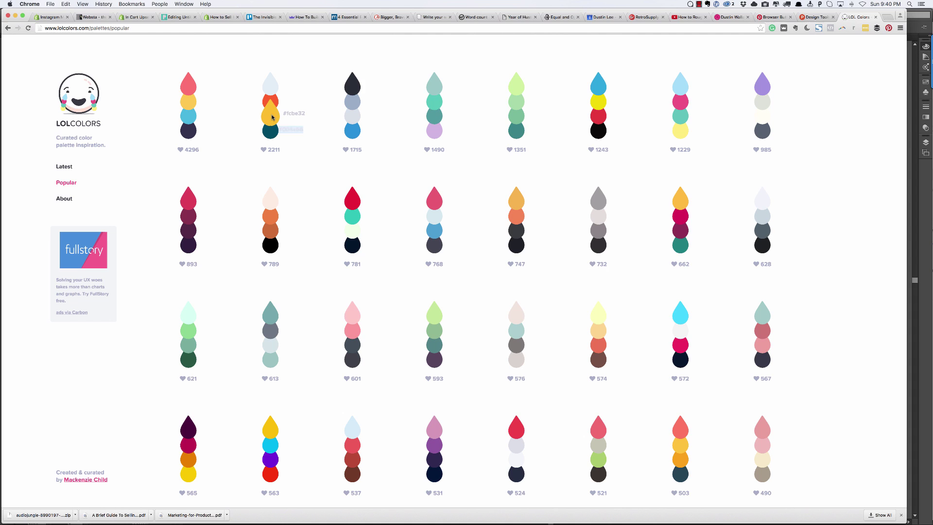
left_click_drag(282, 114, 304, 114)
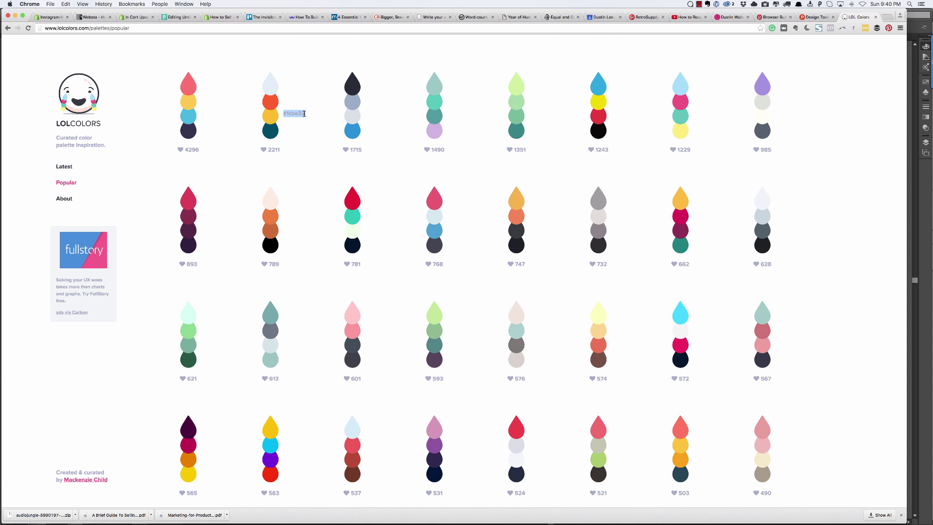
key("super+Tab")
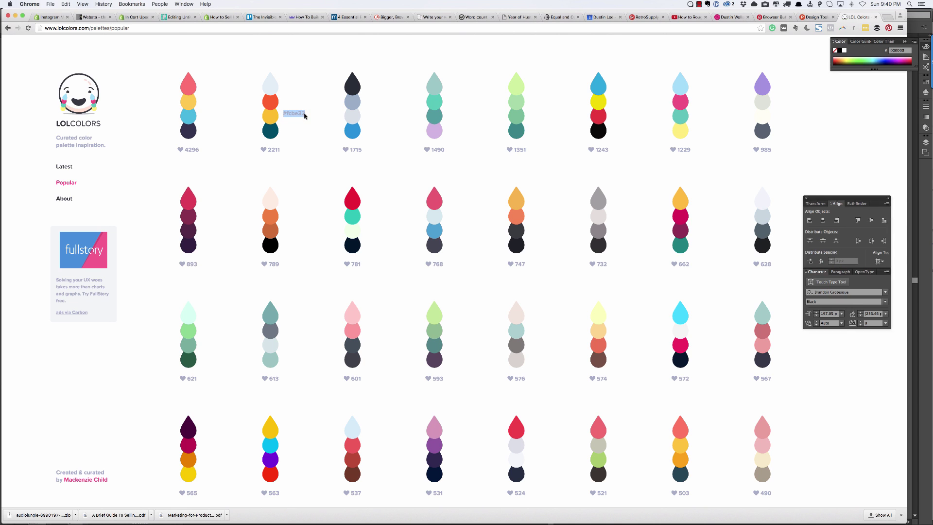
In Illustrator, fill the SPEEDY and CLEAN text with #fcbe32 and deselect it.
double_click(5, 350)
key("super+v")
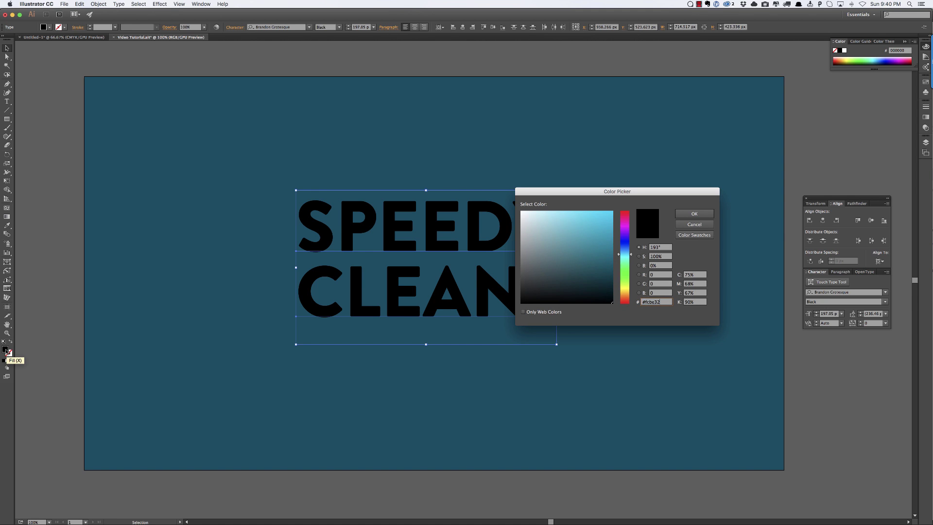
left_click(694, 214)
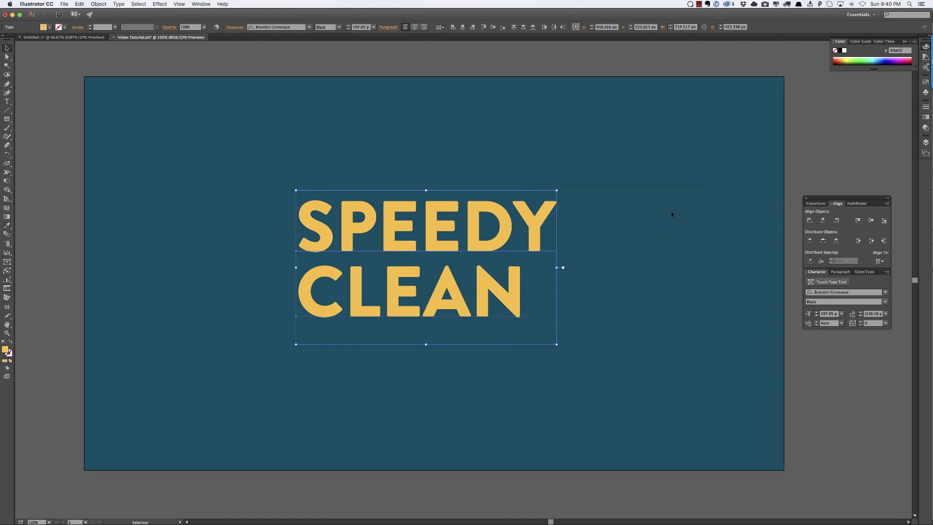
left_click(312, 157)
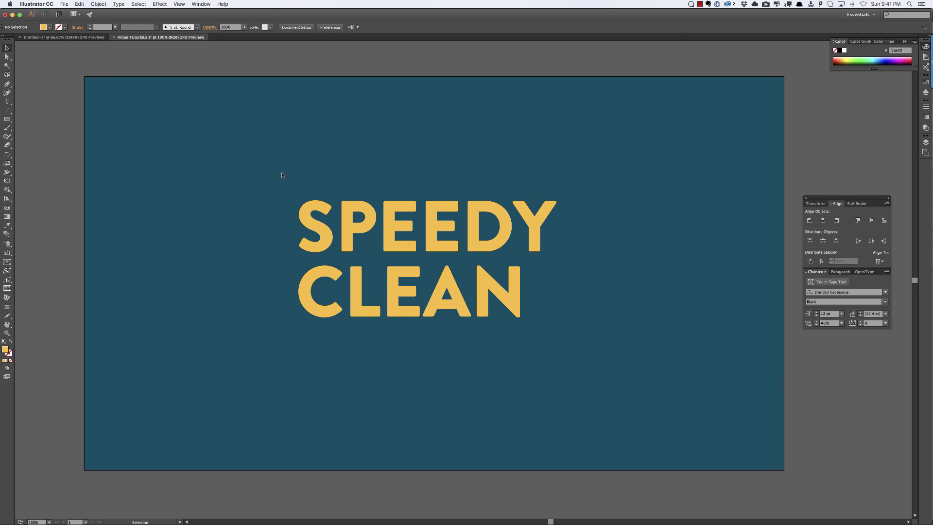
left_click(386, 214)
left_click(347, 150)
left_click_drag(552, 200, 553, 201)
left_click(272, 165)
Choose the Line Segment tool and float the Stroke settings directly above the Align settings.
left_click(7, 111)
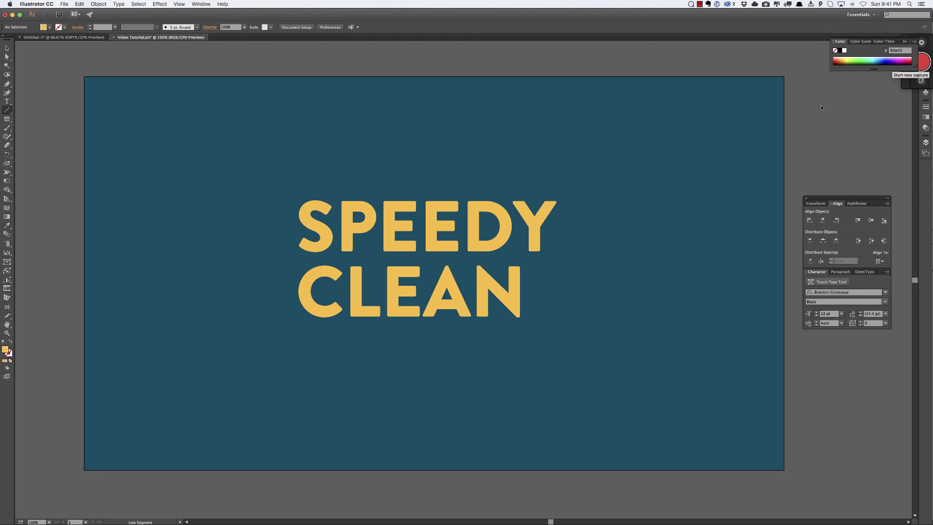
left_click(925, 108)
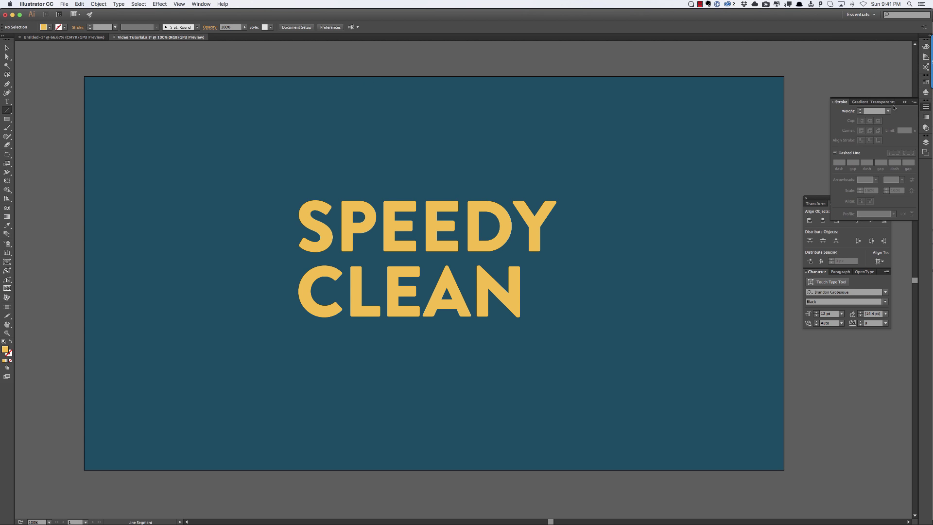
mouse_move(836, 103)
left_mouse_down()
mouse_move(755, 62)
mouse_move(745, 80)
mouse_move(838, 72)
left_mouse_up()
left_click(905, 102)
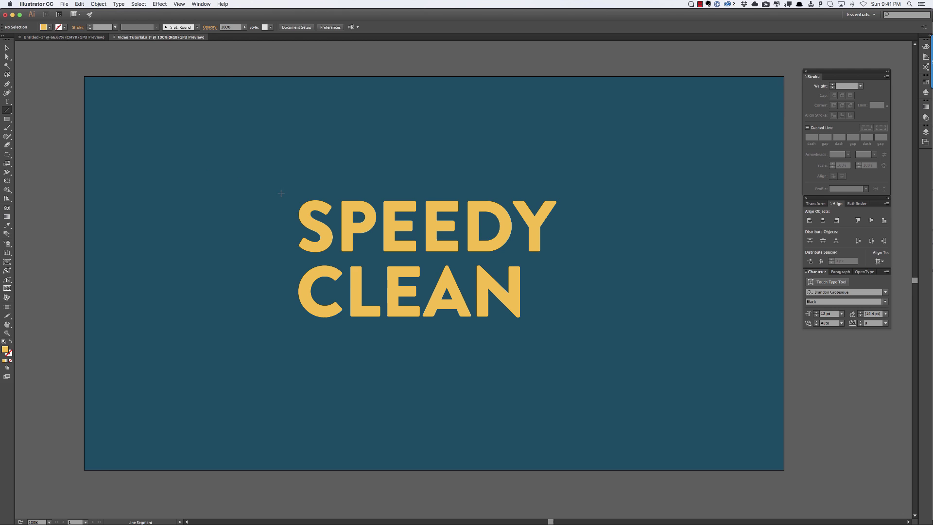
Draw a horizontal line about 58 px long above the S, with a #fcbe32 stroke, 4 pt weight and round caps.
mouse_move(279, 168)
left_mouse_down()
mouse_move(316, 169)
mouse_move(301, 169)
left_mouse_up()
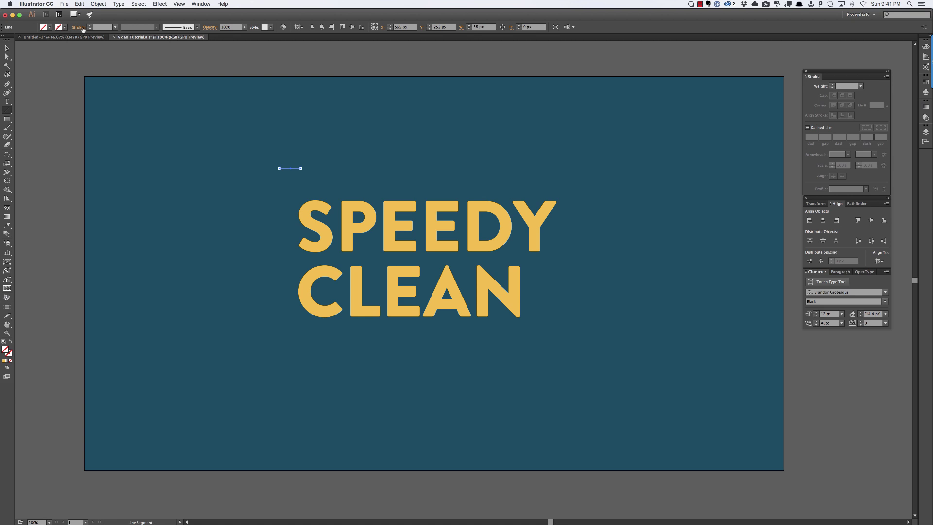
double_click(9, 353)
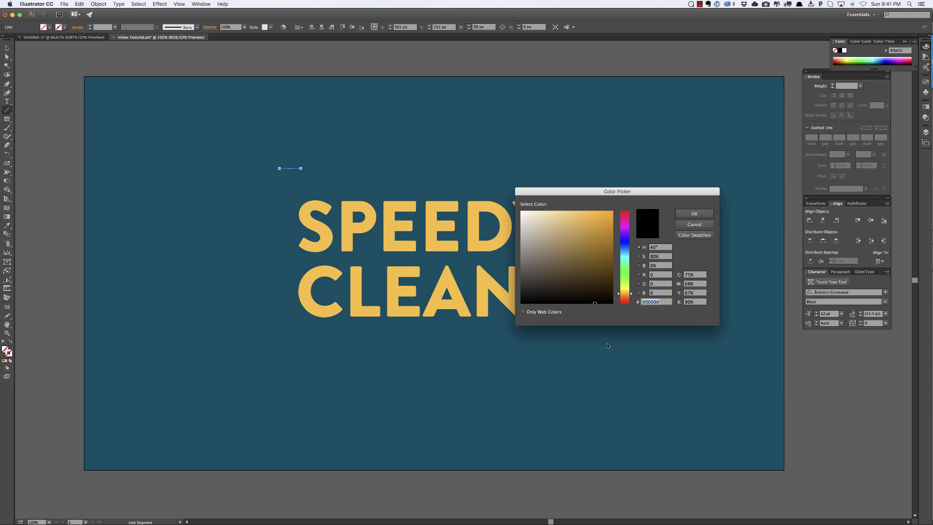
key("super+v")
left_click(696, 213)
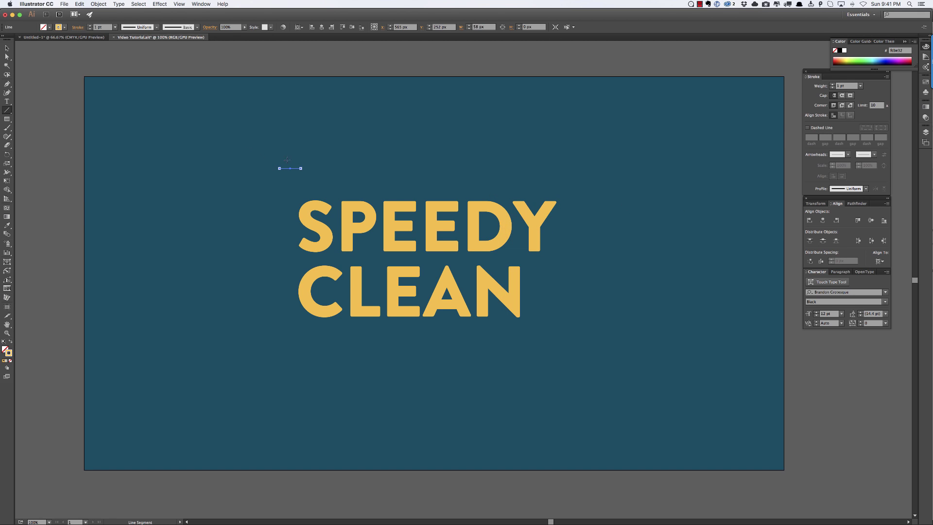
left_click(90, 27)
left_click(91, 26)
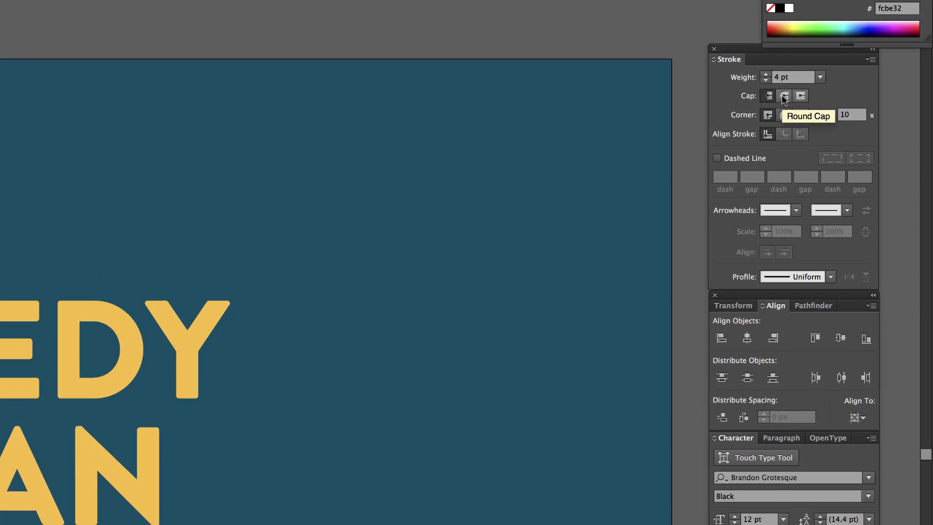
left_click(784, 96)
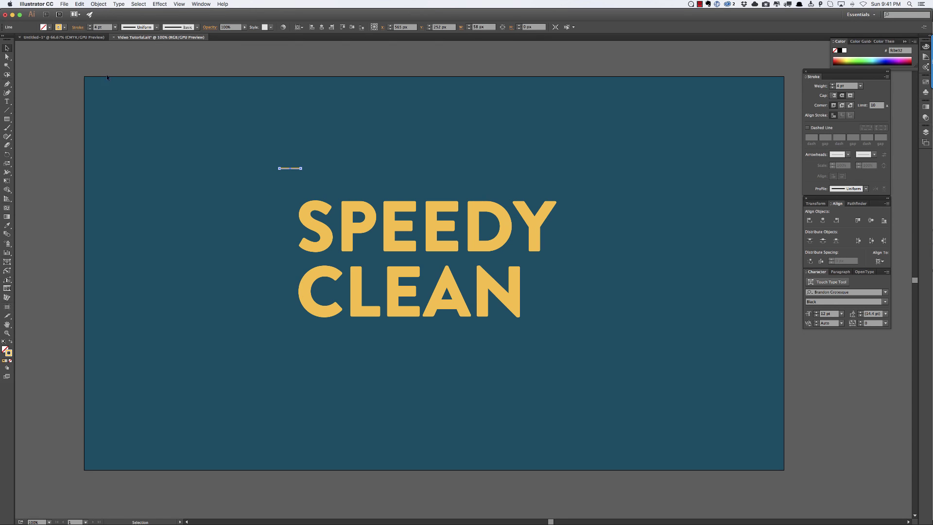
left_click(302, 179)
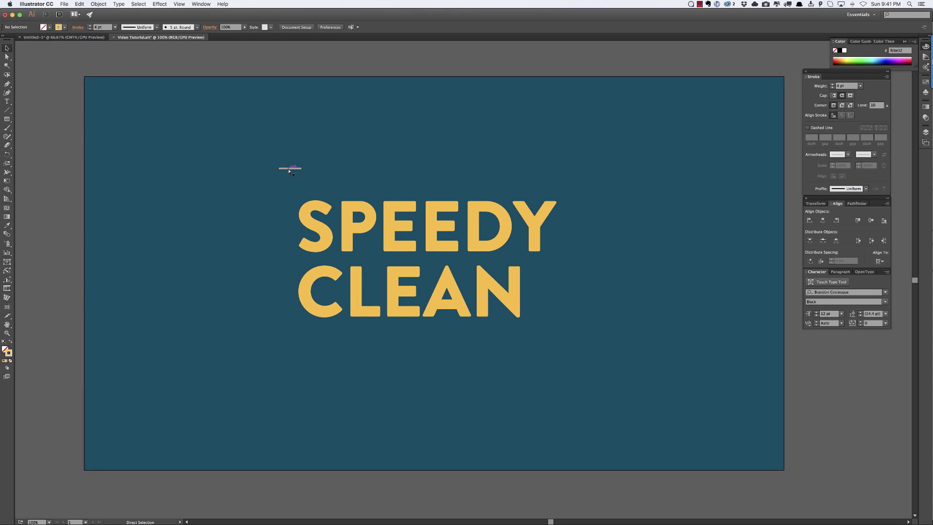
Sample the background teal #1e4d64 and apply it as the stroke colour of the duplicate line directly below the yellow one.
key("super+equal")
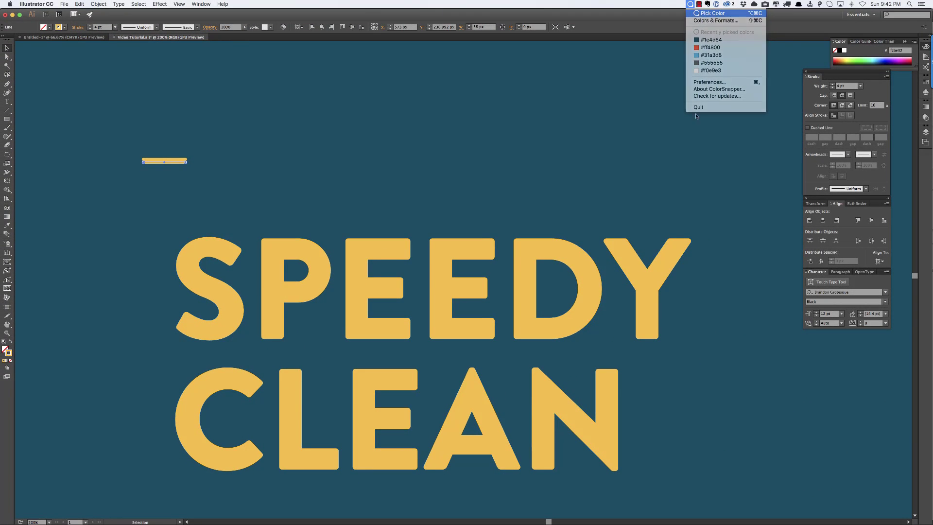
left_click(570, 129)
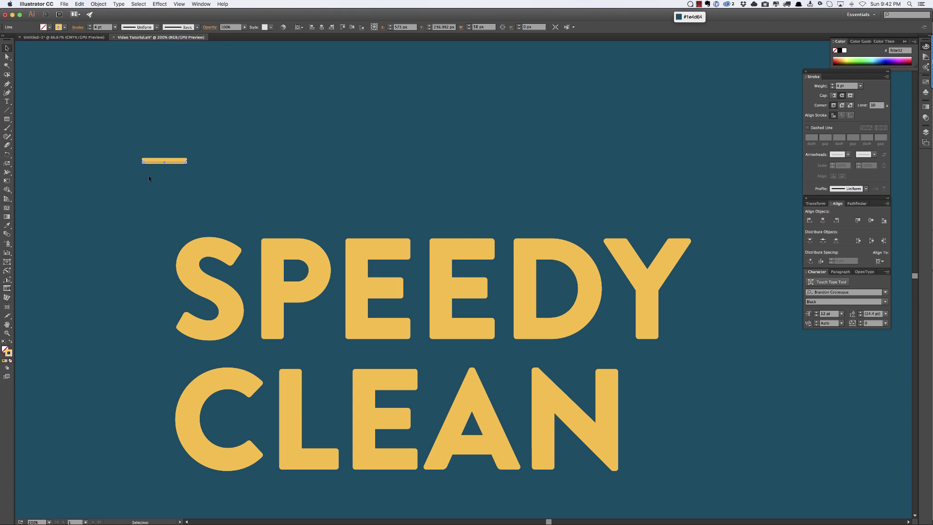
double_click(8, 353)
key("super+v")
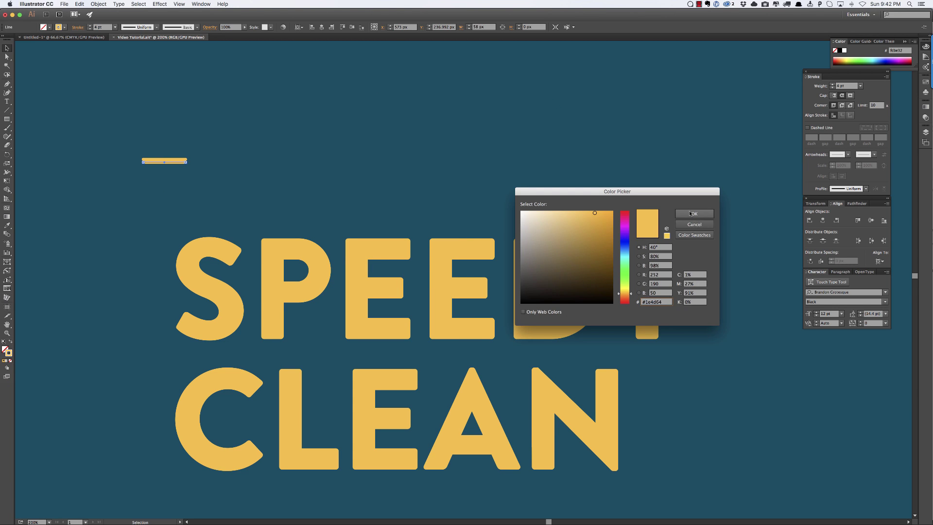
left_click(689, 214)
left_click(259, 143)
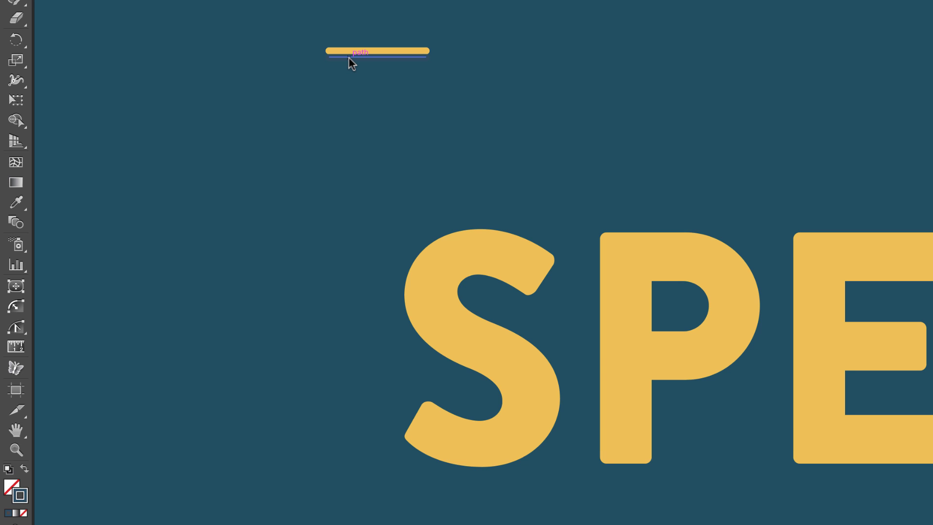
Group the yellow line and the teal line into one line pair, and deselect it.
left_click_drag(337, 15, 412, 104)
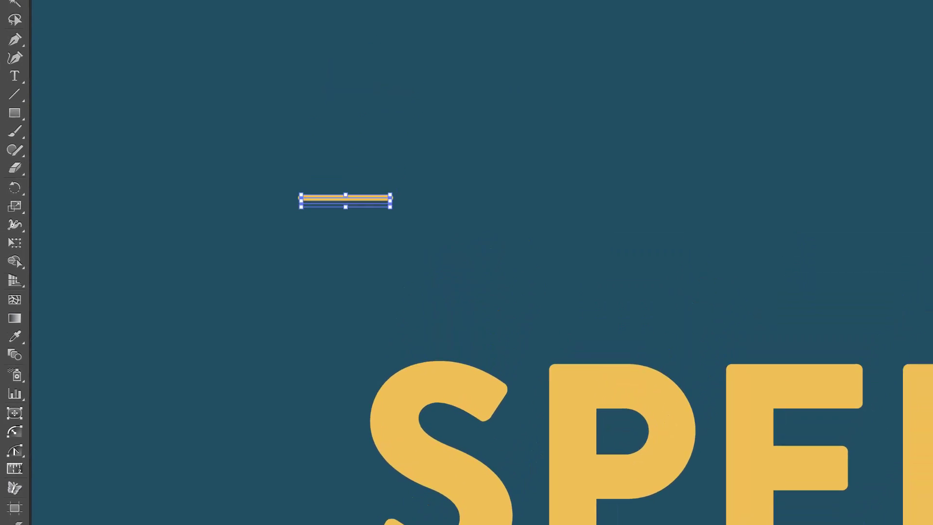
left_click(192, 8)
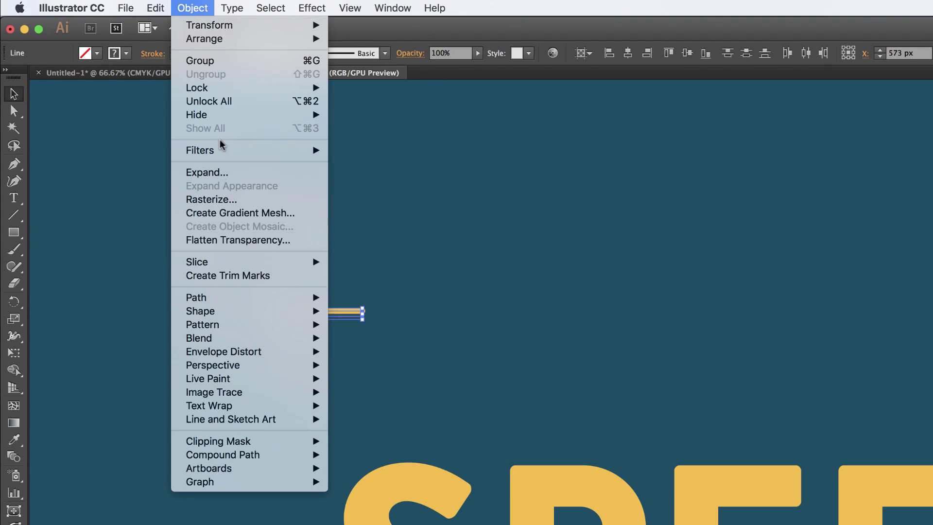
left_click(220, 65)
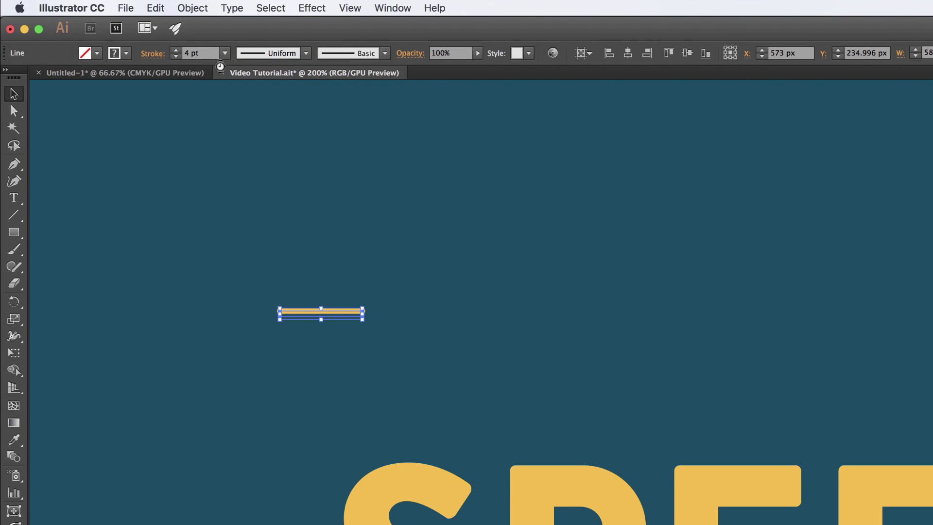
left_click(340, 237)
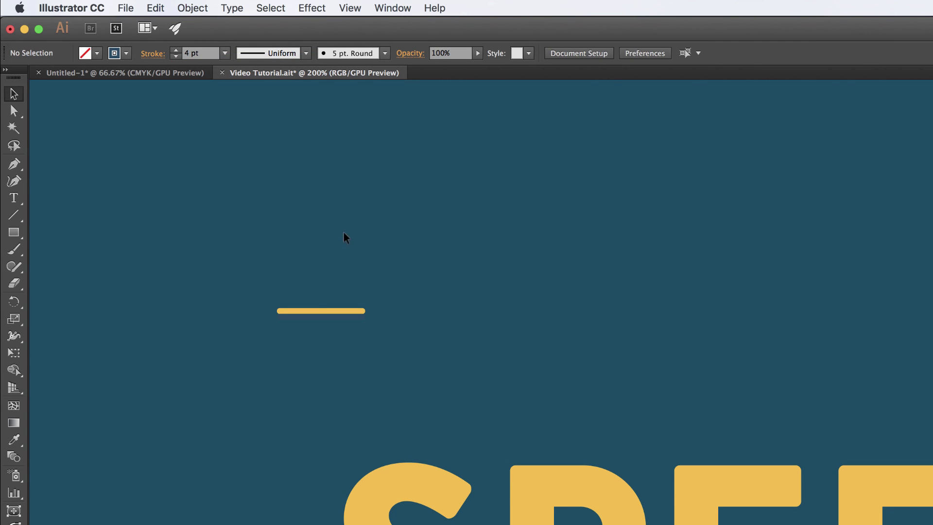
Move the grouped line pair down onto the left edge of the S so that it overlaps the letter.
left_click(329, 316)
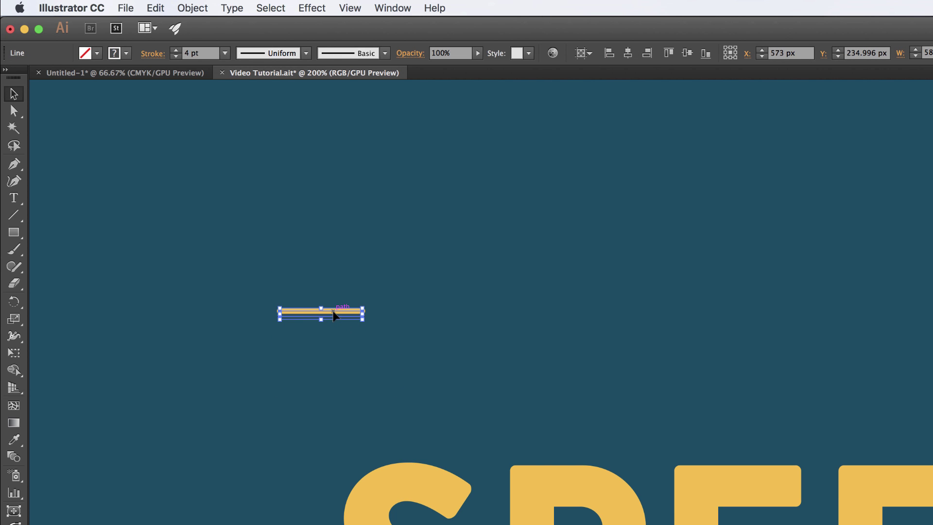
left_click_drag(333, 310, 323, 505)
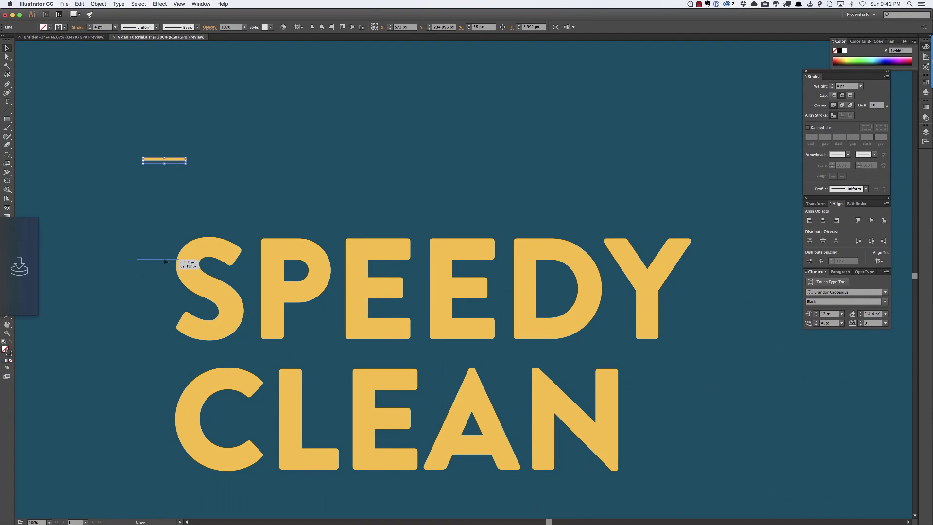
left_click_drag(165, 262, 176, 260)
left_click(174, 214)
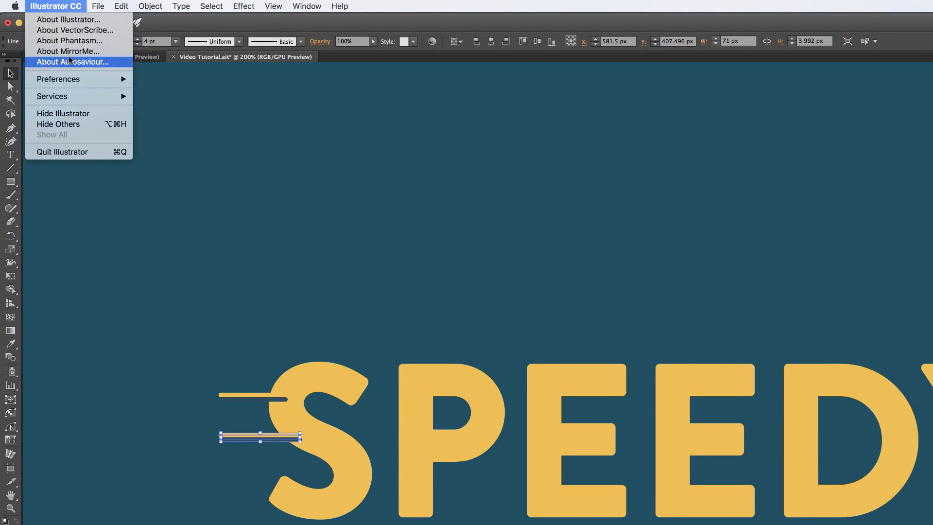
Turn off Scale Strokes & Effects in the General preferences.
mouse_move(73, 79)
left_click(151, 78)
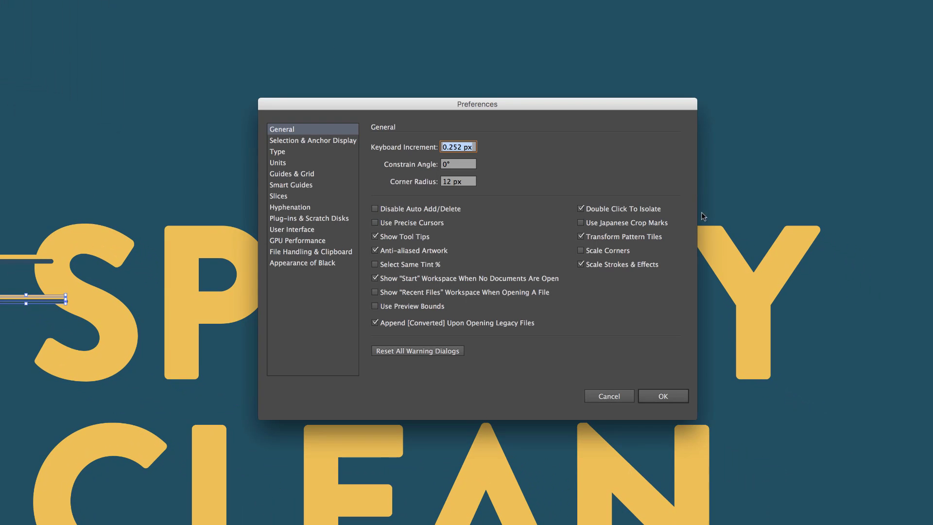
left_click(581, 264)
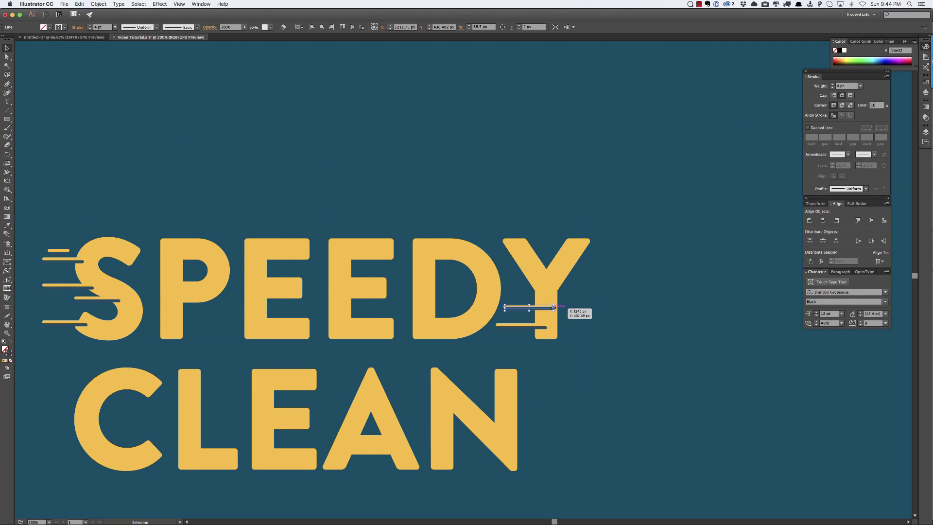
Shorten the line pair on the Y's stem, and place a resized copy of it on the left side of the C.
left_click_drag(552, 307, 543, 307)
left_click(603, 231)
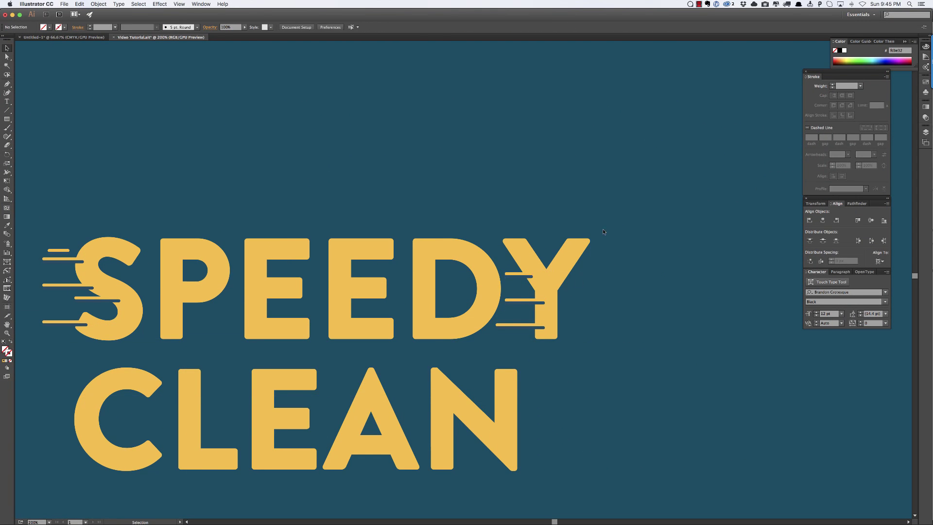
left_click(525, 300)
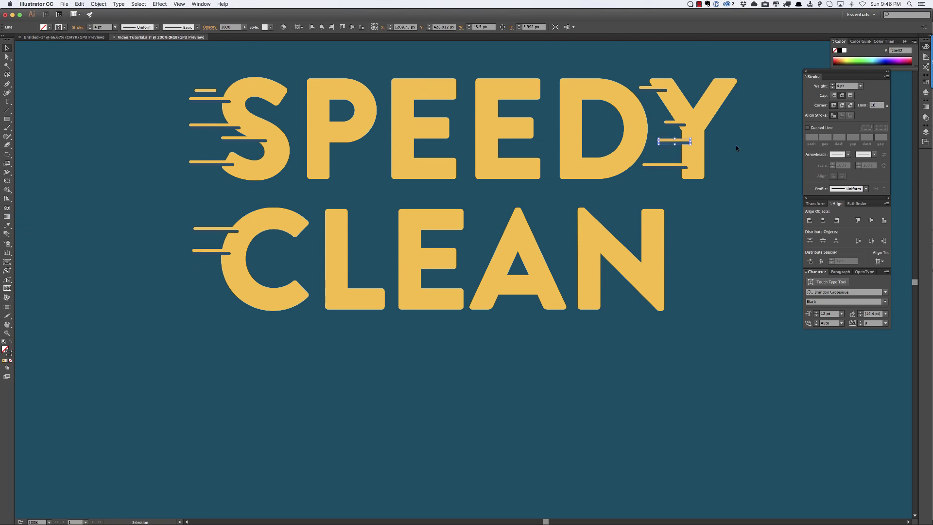
left_click_drag(674, 142, 228, 290)
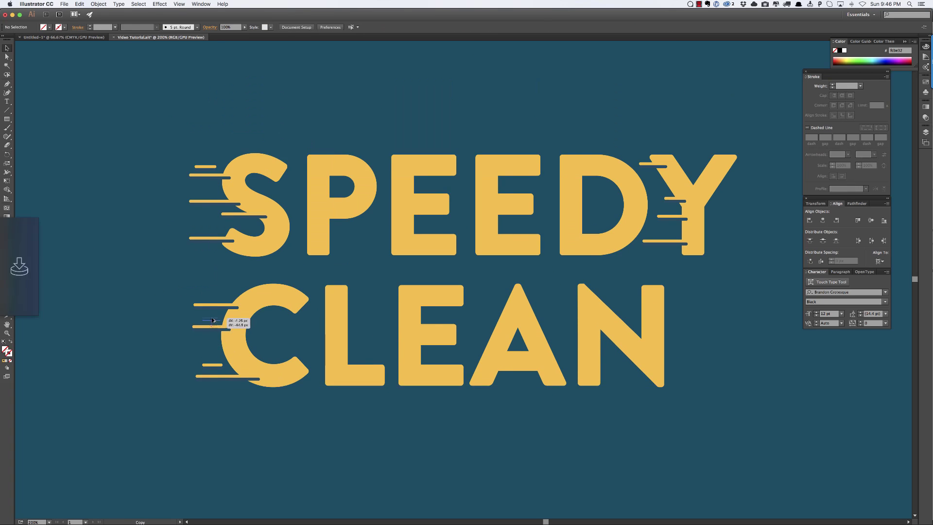
left_click_drag(234, 315, 245, 299)
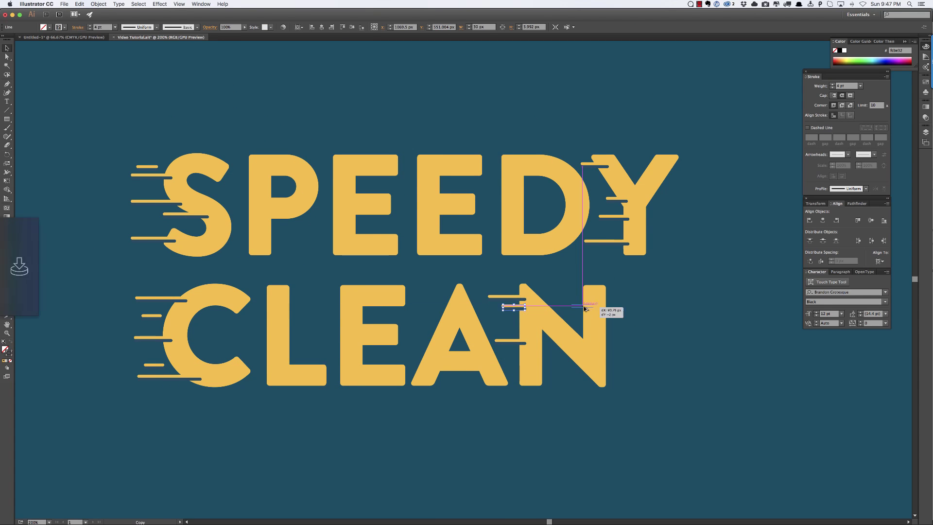
Copy a line pair onto the left slope of the A, and deselect everything.
left_click_drag(536, 309, 441, 312)
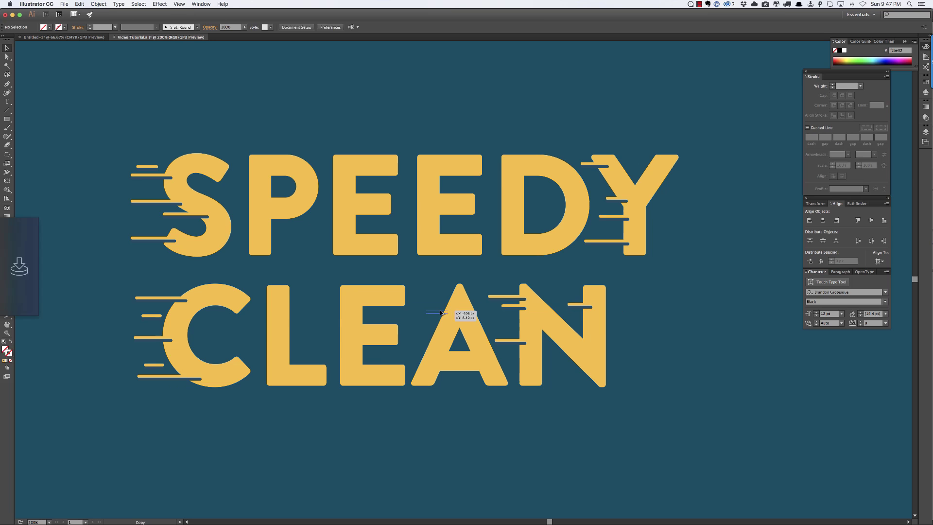
left_click(332, 239)
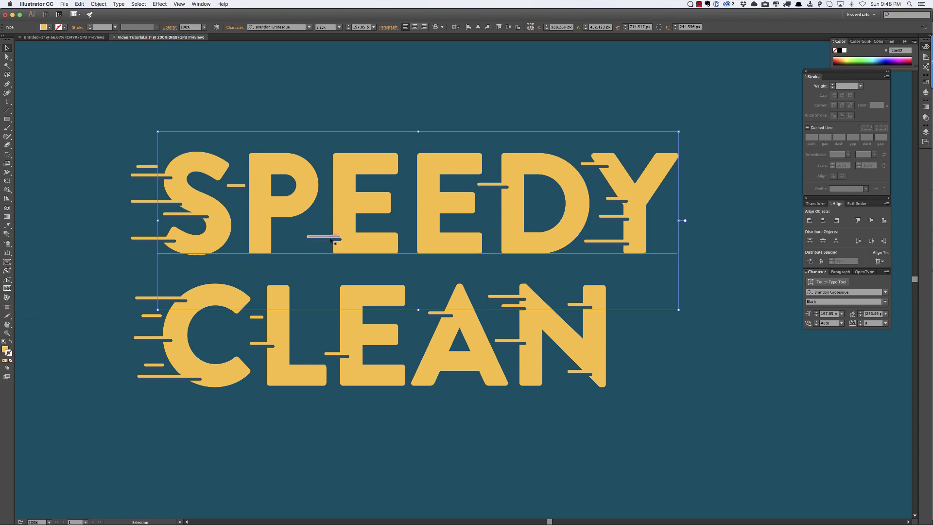
key("super+shift+a")
key("super+1")
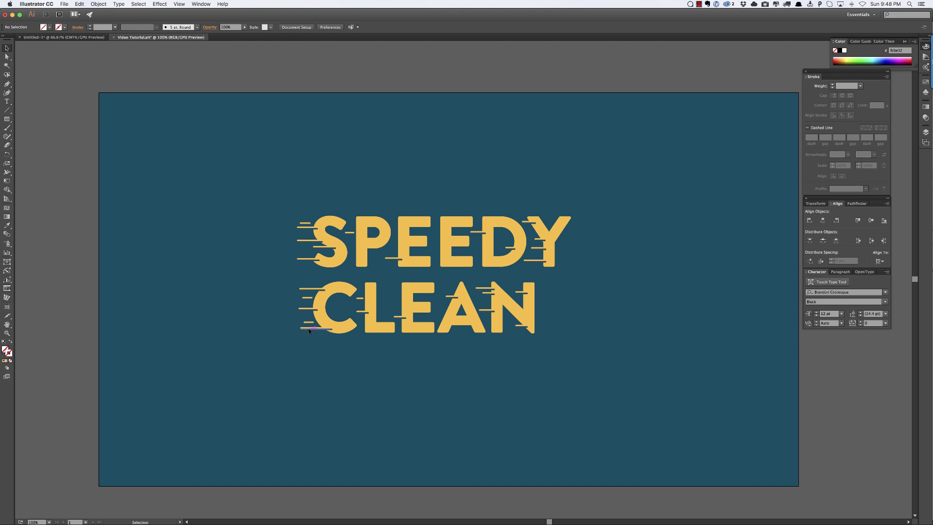
Try shortening the bottom line pair on the C and adjusting the lines along the letter's left side.
left_click_drag(309, 331, 318, 330)
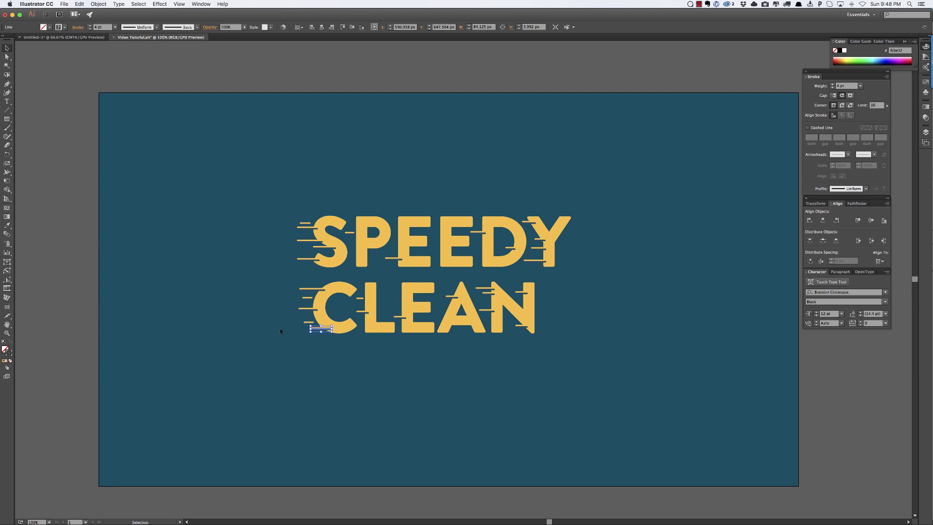
left_click(266, 330)
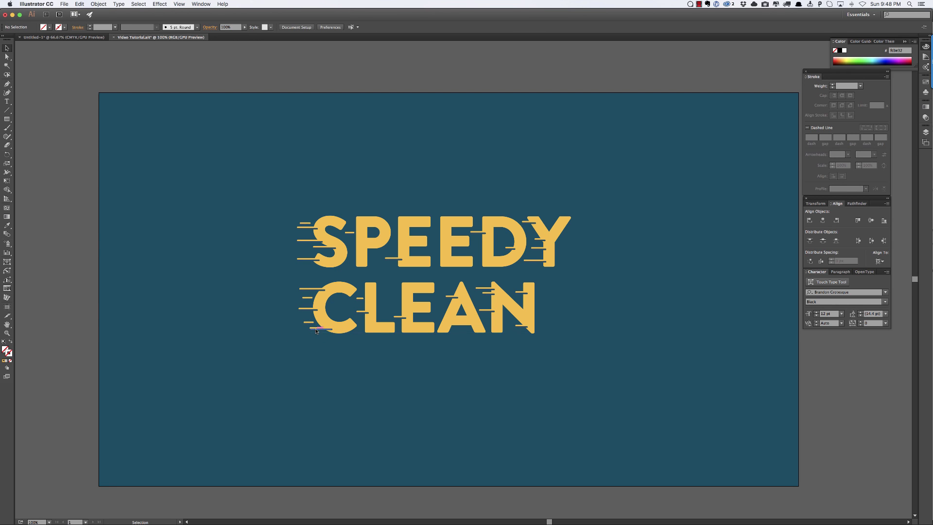
left_click_drag(317, 329, 301, 310)
left_click(295, 313)
left_click(299, 309)
left_click(261, 306)
Delete the short line pair just below the topmost one on the N's left stem.
left_click(486, 288)
key("Delete")
left_click(488, 288)
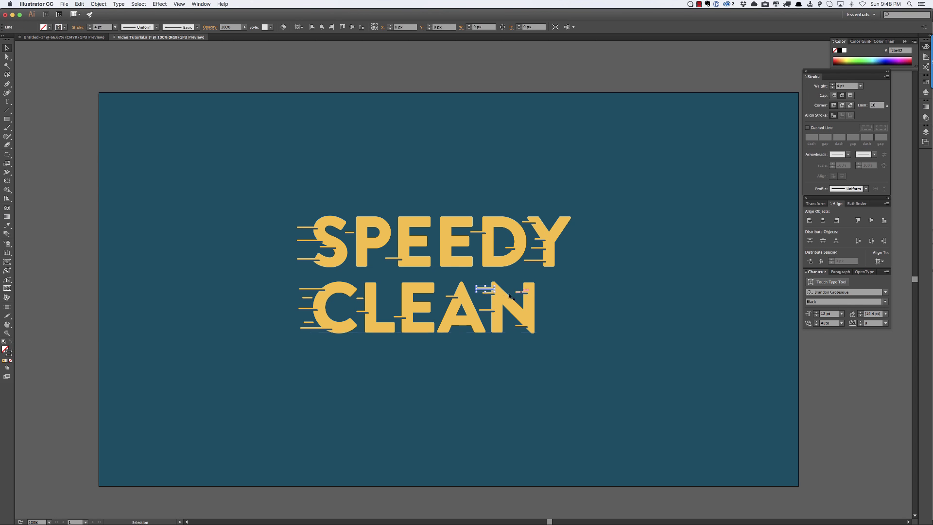
left_click(602, 296)
left_click(488, 295)
key("Delete")
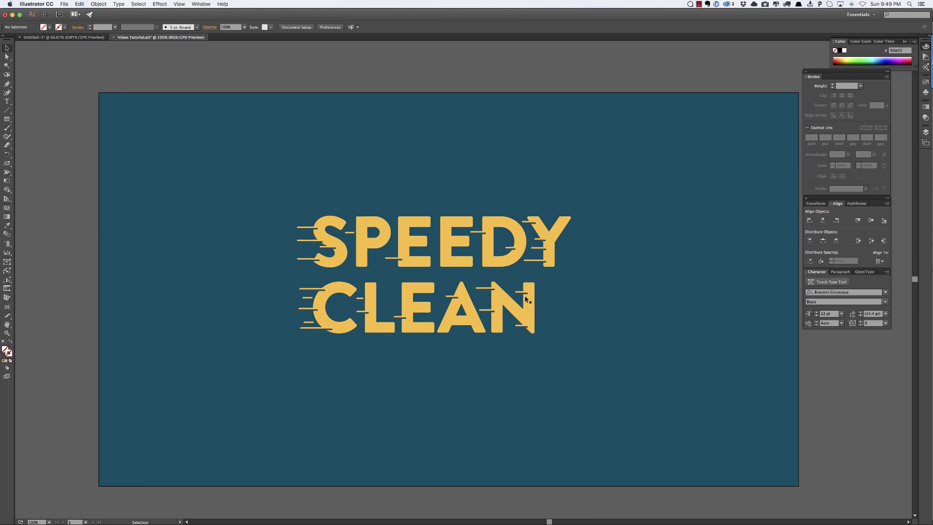
Try moving the upper line pair on the N's right stem, and undo the move.
left_click_drag(528, 292, 521, 288)
left_click(601, 296)
key("super+z")
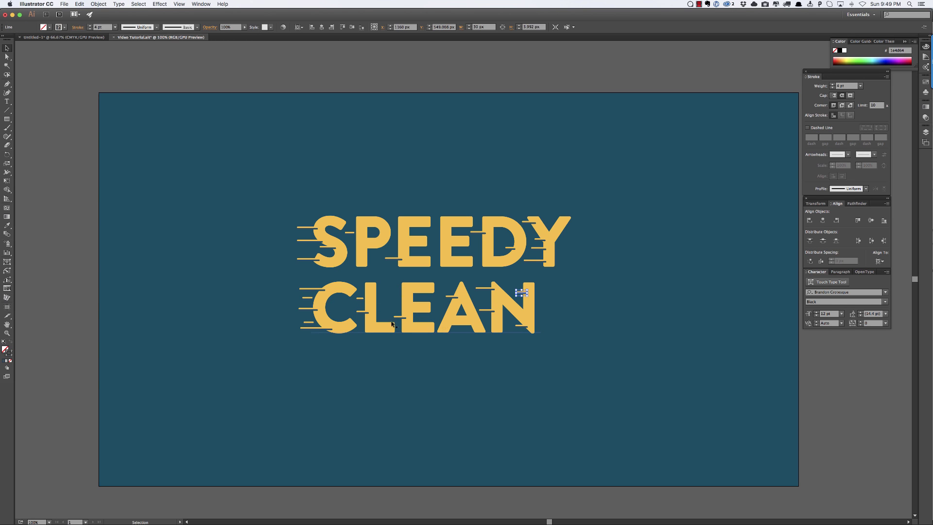
Copy the line pair on the E of CLEAN up to the top of the same letter, and deselect it.
left_click_drag(404, 317, 404, 294)
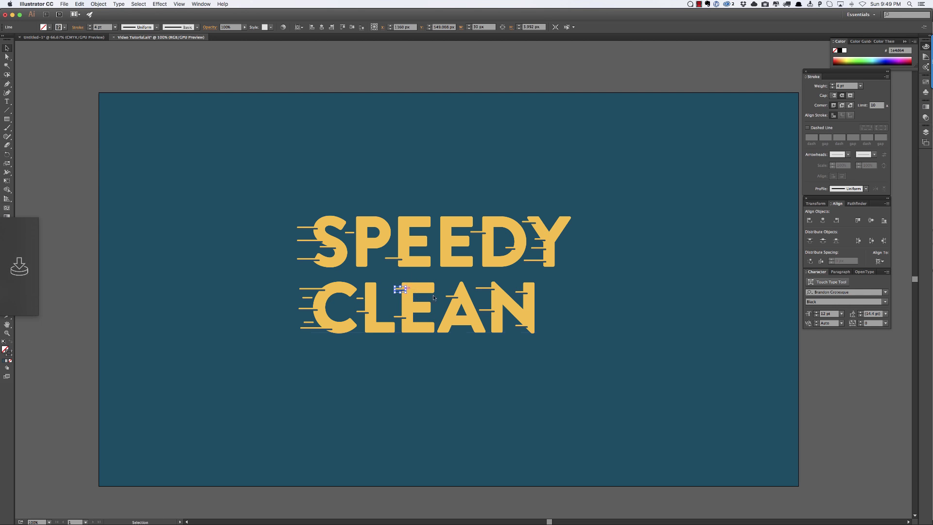
left_click(619, 328)
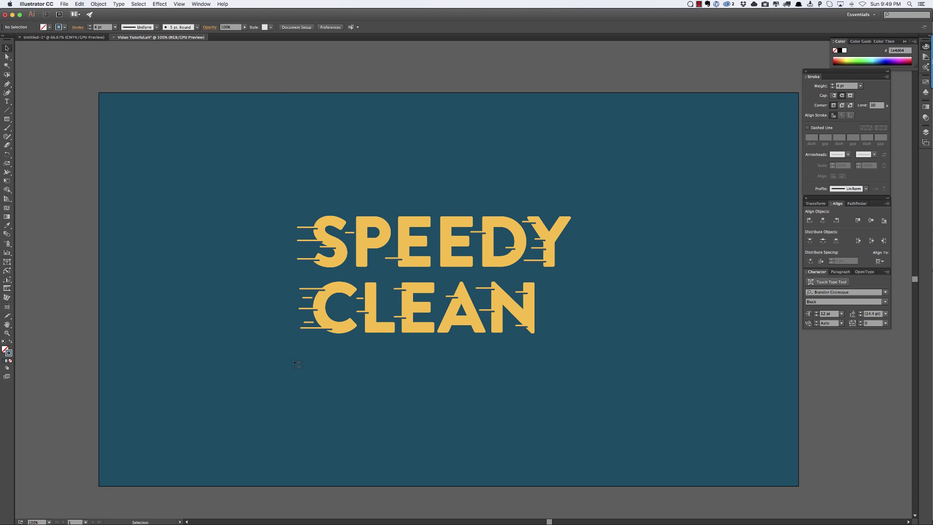
key("t")
left_click(265, 373)
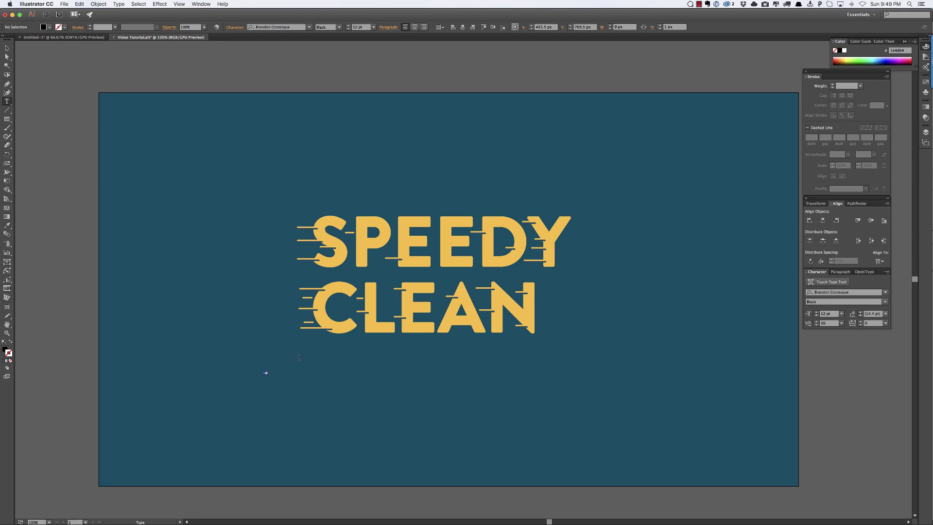
key("Escape")
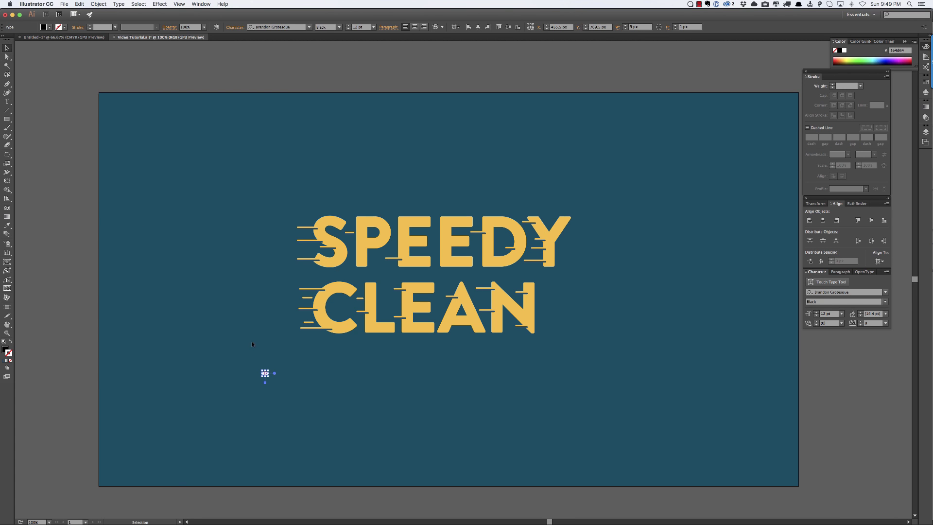
left_click(298, 400)
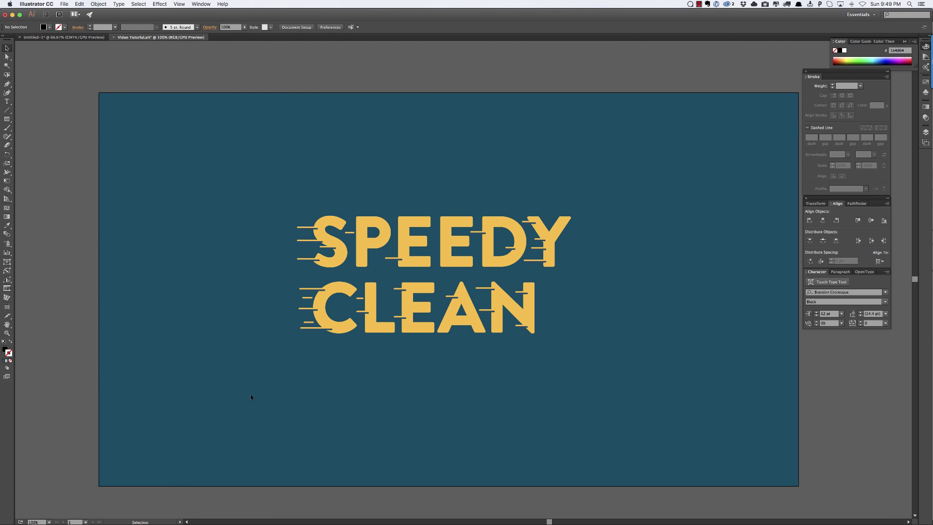
Add the text "24 DRY CLEANING" below CLEAN and scale it up to about 55 pt.
key("r")
key("t")
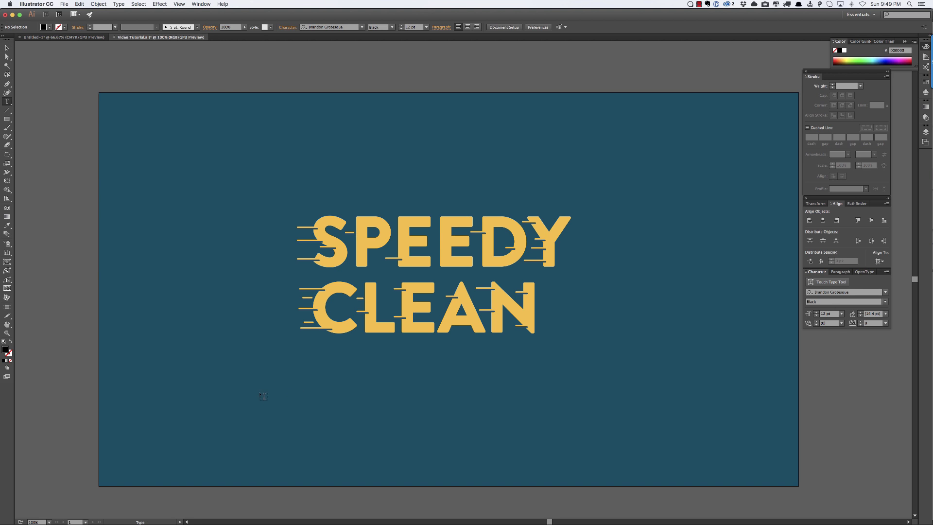
left_click(341, 381)
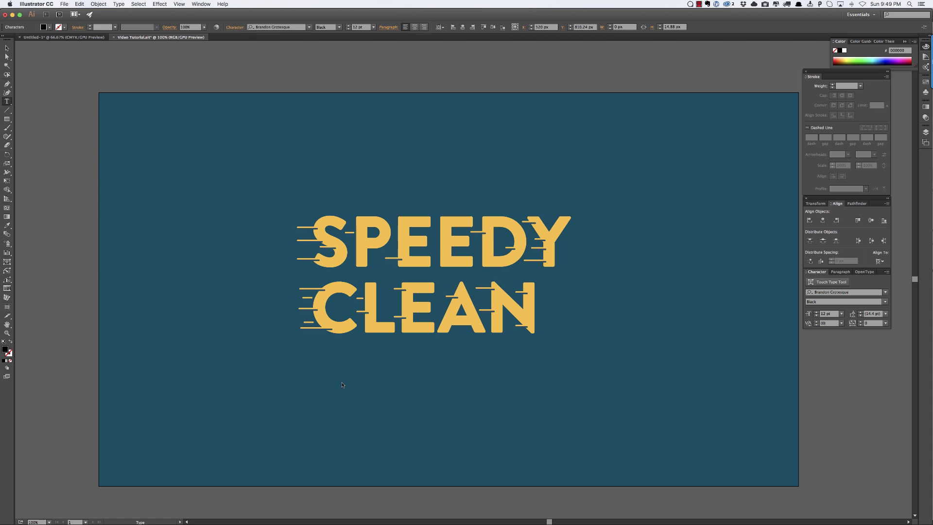
type("24 DRY CLEANING")
key("Escape")
left_click(261, 357)
left_click(313, 390)
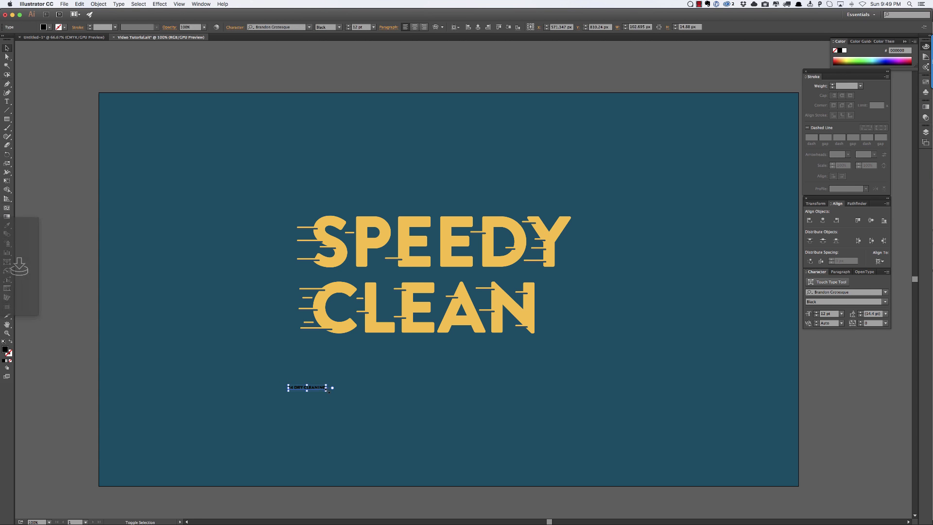
left_click_drag(325, 390, 472, 414)
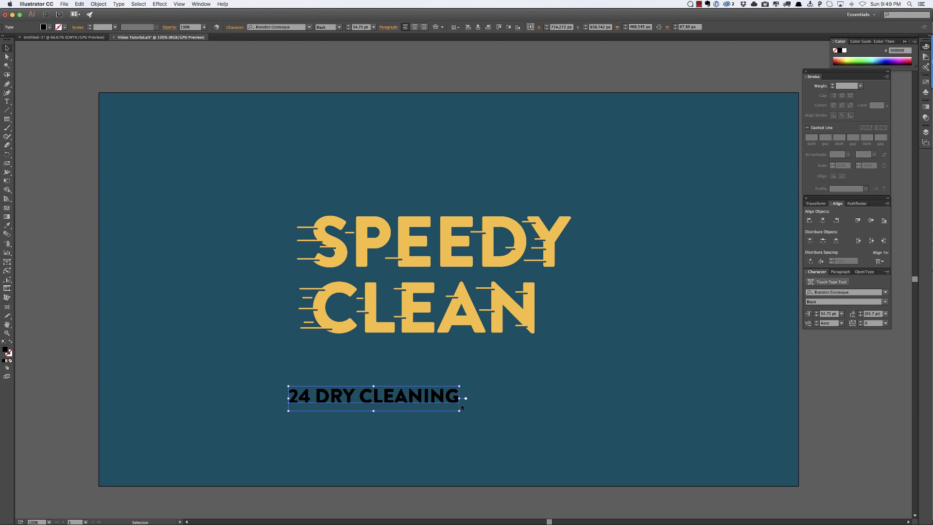
Set the tracking of the "24 DRY CLEANING" text to 230.
left_click(860, 322)
left_click(860, 321)
left_click(860, 321)
left_click(860, 321)
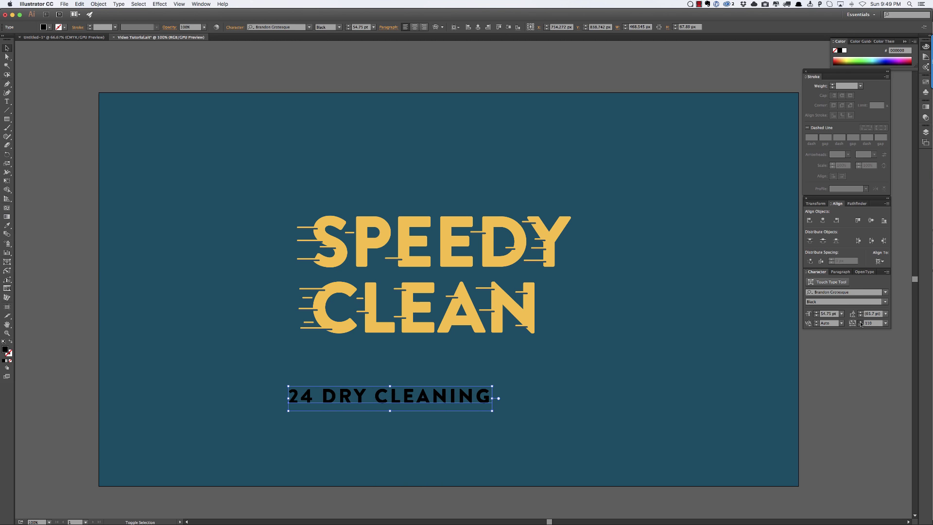
left_click(860, 322)
left_click(860, 322)
left_click(860, 322)
left_click(860, 322)
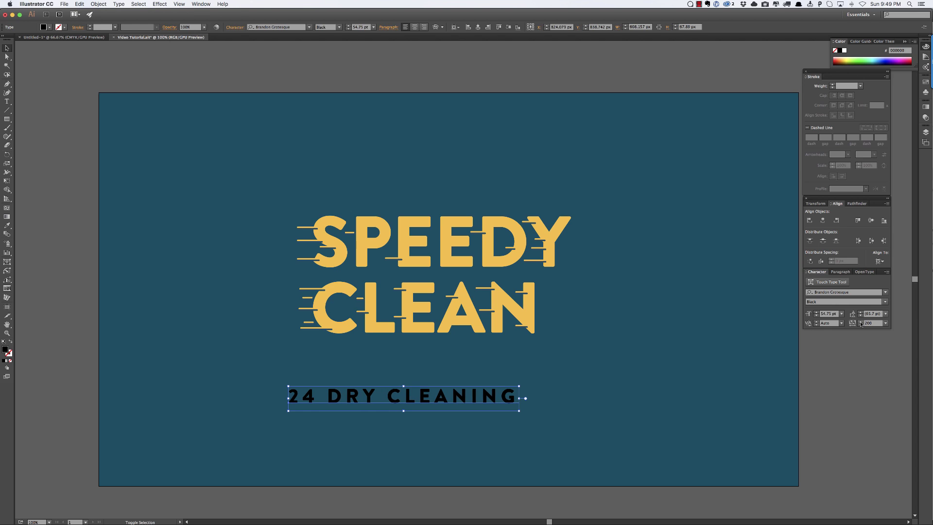
left_click(860, 321)
left_click(860, 322)
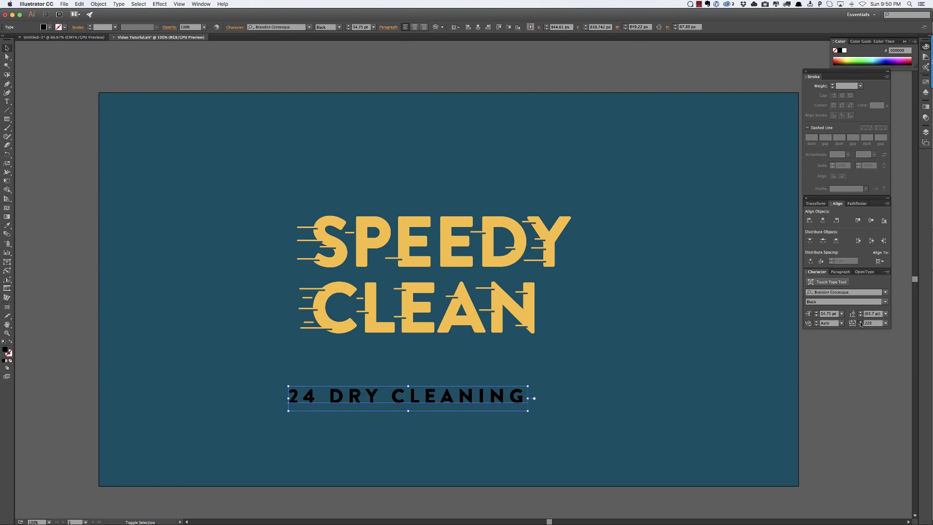
left_click(860, 322)
Change the fill of the "24 DRY CLEANING" text to white.
left_click(50, 28)
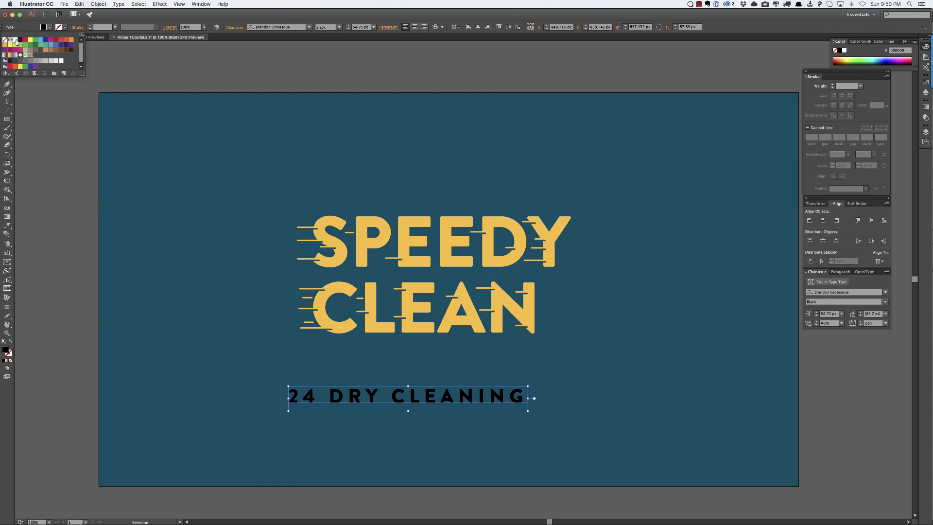
left_click(15, 39)
left_click(401, 404)
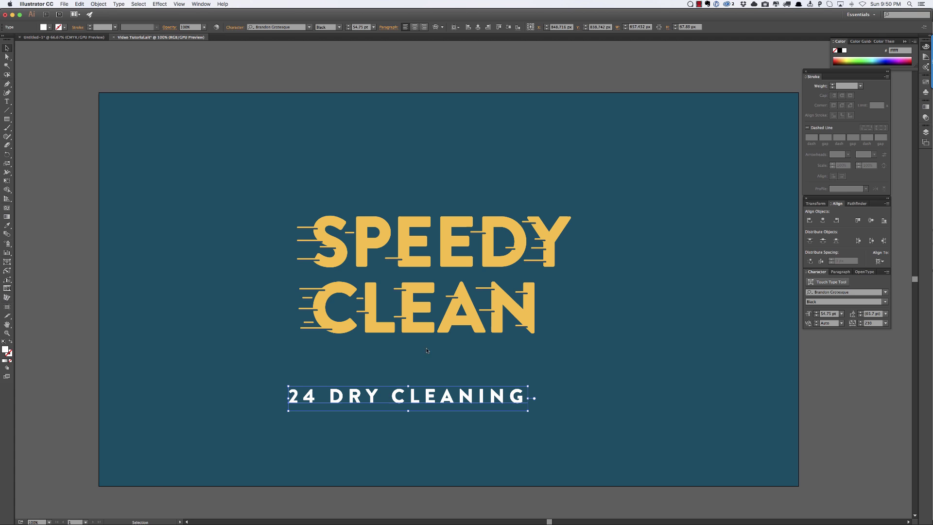
Move "24 DRY CLEANING" directly beneath CLEAN, scale it down to about 51.5 pt, and fine-tune its position.
left_click_drag(396, 405, 431, 365)
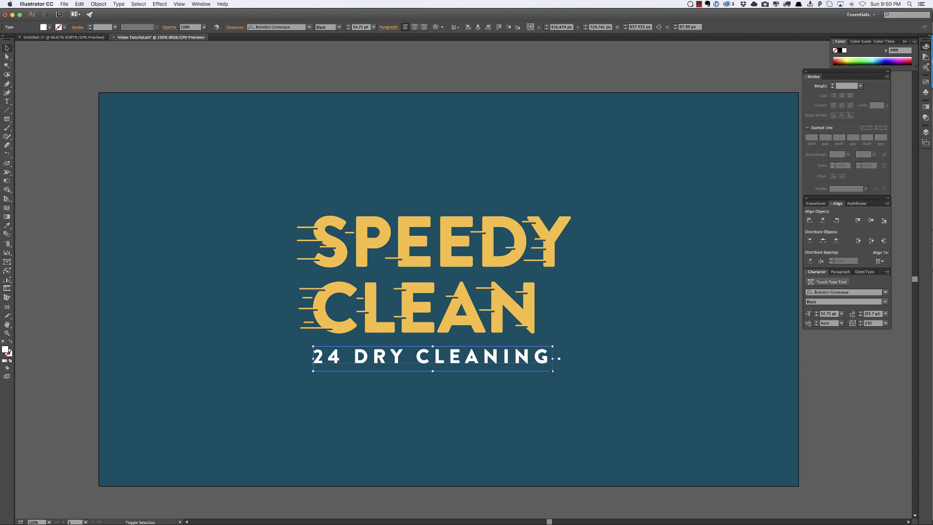
left_click_drag(552, 373, 521, 353)
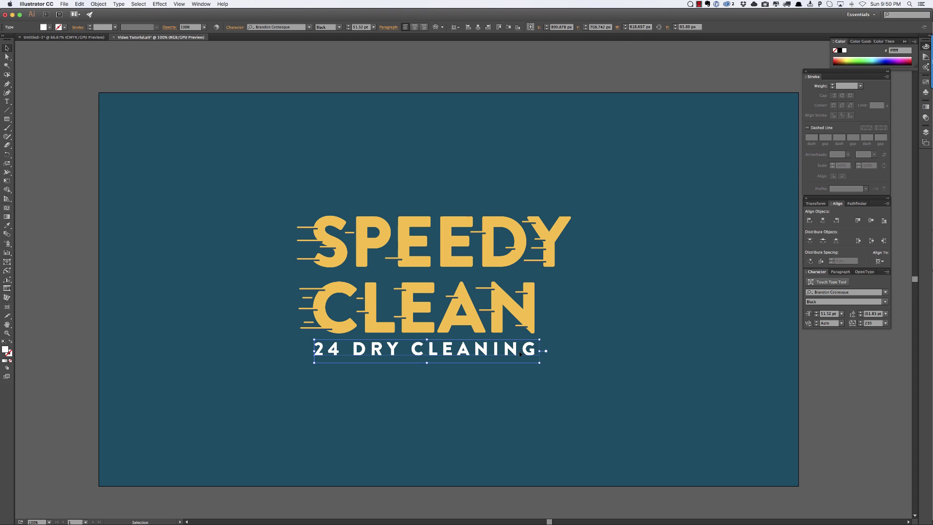
key("shift+Down")
key("shift+Down")
key("shift+Down")
key("shift+Down")
key("shift+Right")
key("shift+Up")
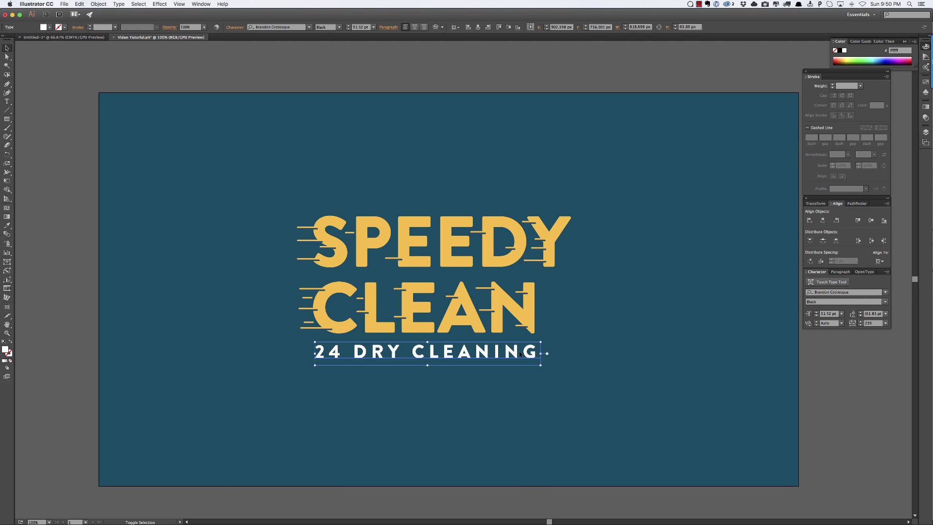
left_click_drag(520, 353, 519, 355)
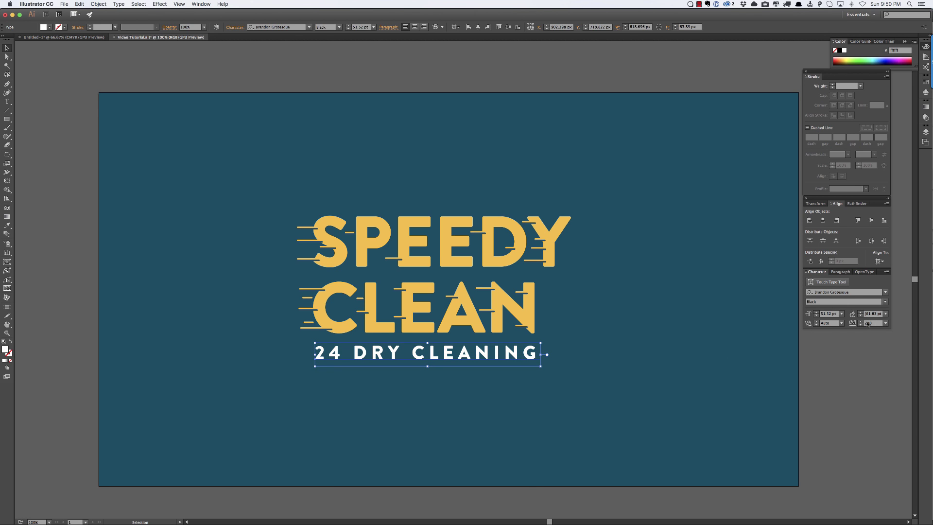
Set the "24 DRY CLEANING" font size to 50 pt and nudge the text slightly right under CLEAN.
left_click(815, 316)
left_click(815, 315)
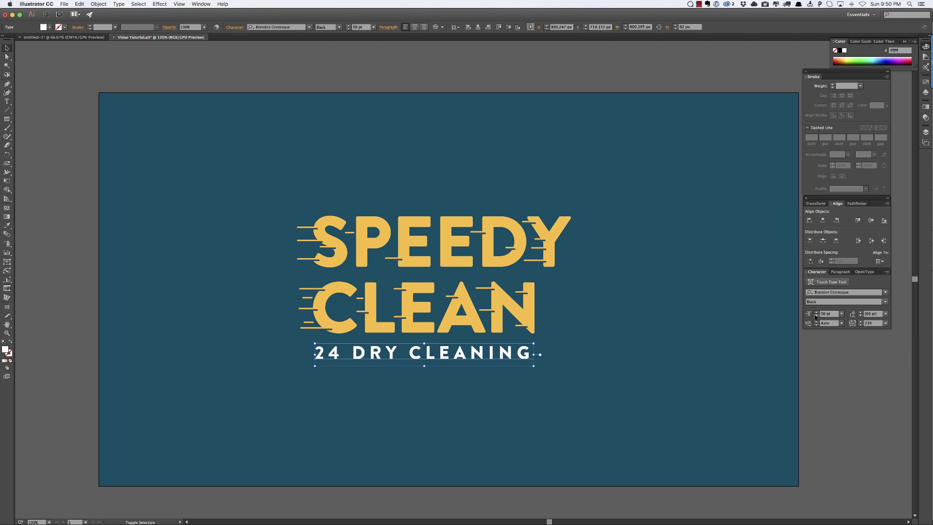
key("Right")
key("Right")
key("Right")
key("Right")
key("Right")
key("Right")
key("Right")
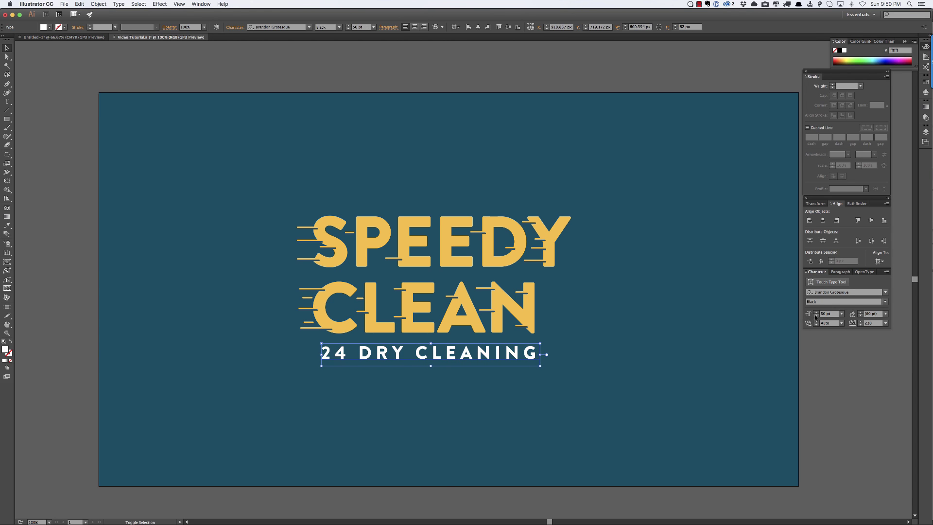
key("Left")
key("Left")
key("Left")
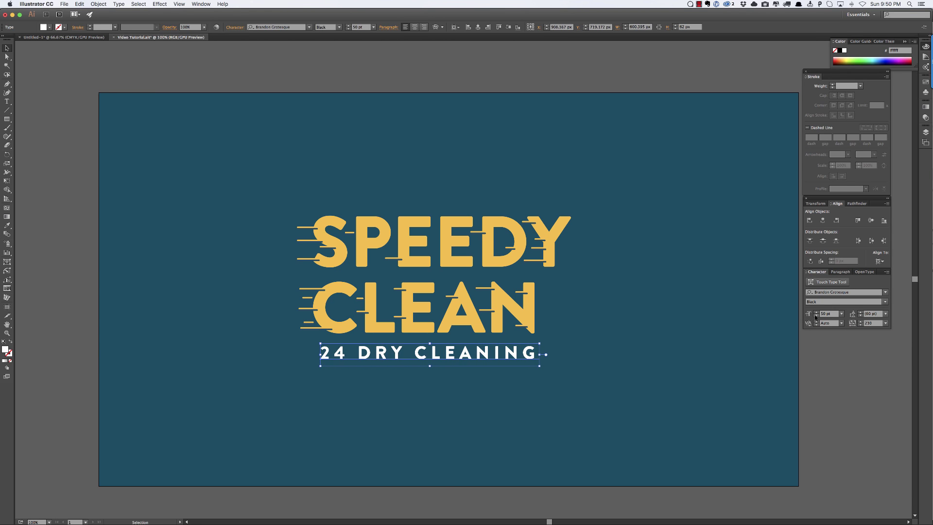
Increase the "24 DRY CLEANING" tracking to 260, nudge the text left to fit CLEAN's width, and deselect it.
left_click(859, 321)
left_click(860, 320)
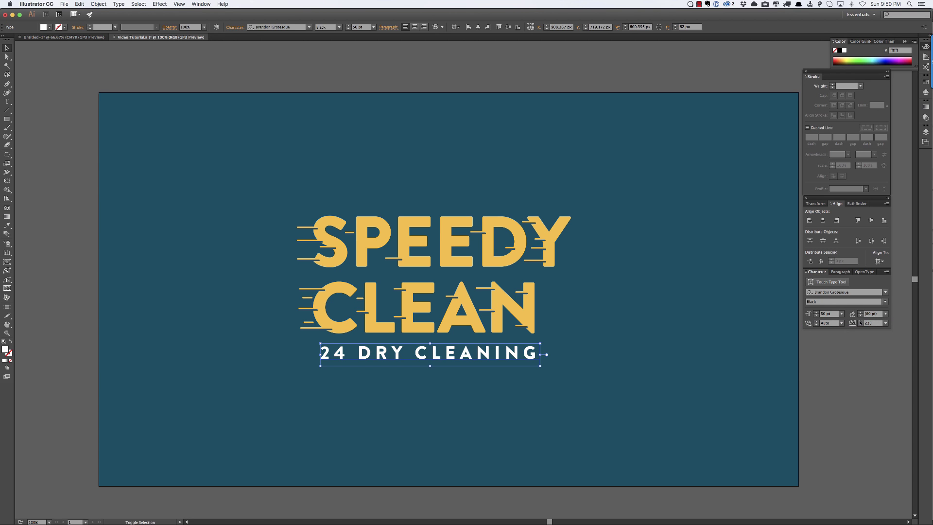
left_click(860, 320)
left_click(859, 324)
key("Left")
key("Left")
key("Left")
key("Left")
key("Left")
key("Left")
key("Left")
key("Left")
key("Left")
key("Left")
key("Left")
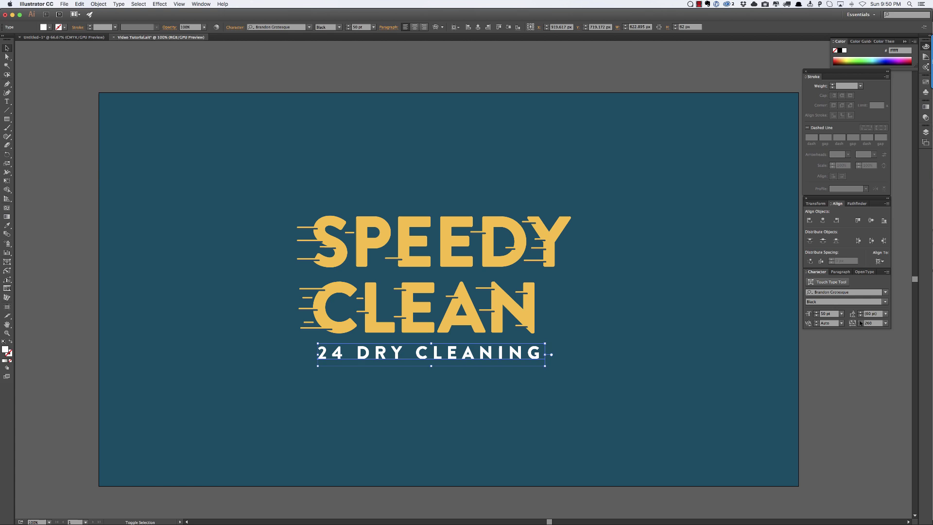
left_click(552, 430)
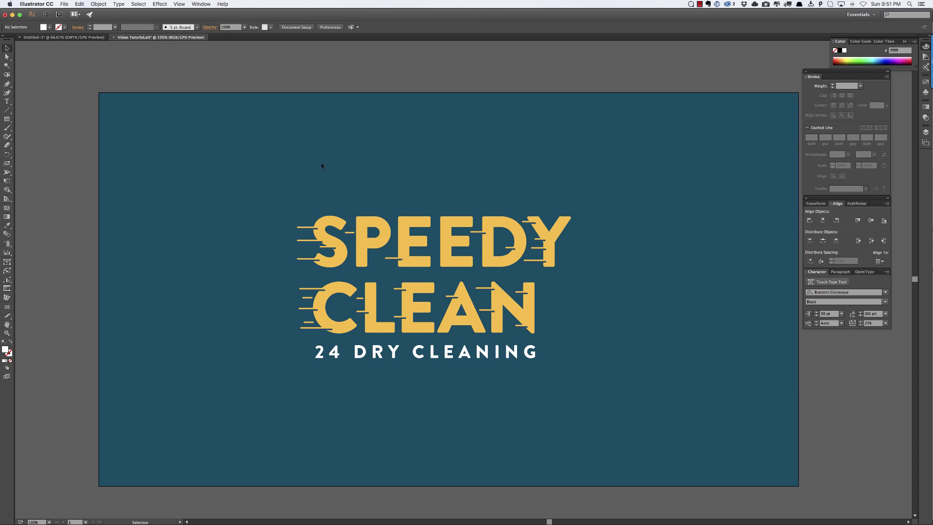
Add the text "Attention Executives" in the empty area above SPEEDY.
key("t")
left_click(409, 160)
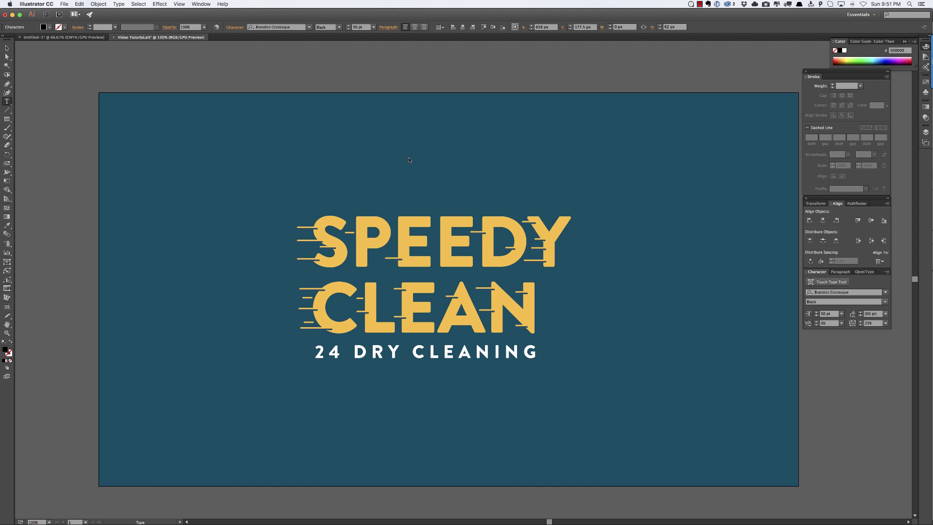
type("Attention")
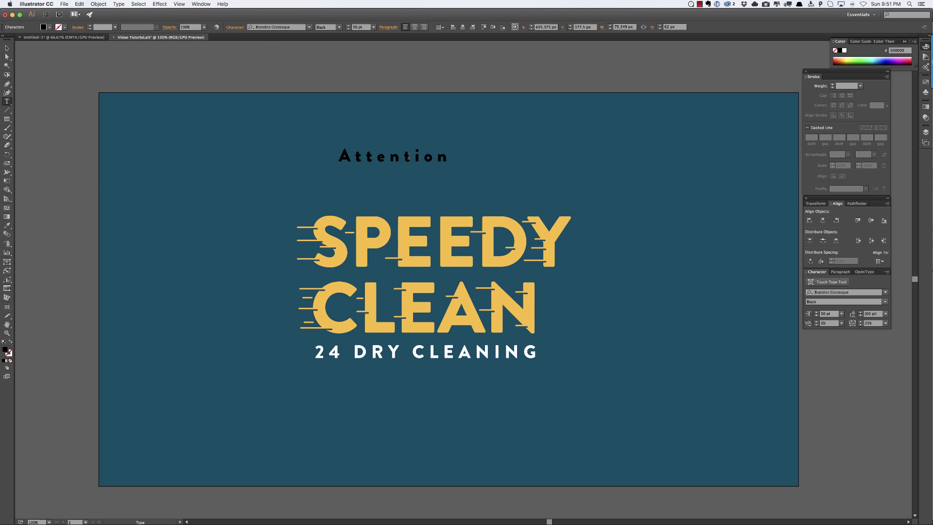
type(" Executives")
left_click(380, 109, "super")
Set the tracking of the "Attention Executives" text to 0.
key("v")
left_click(424, 159)
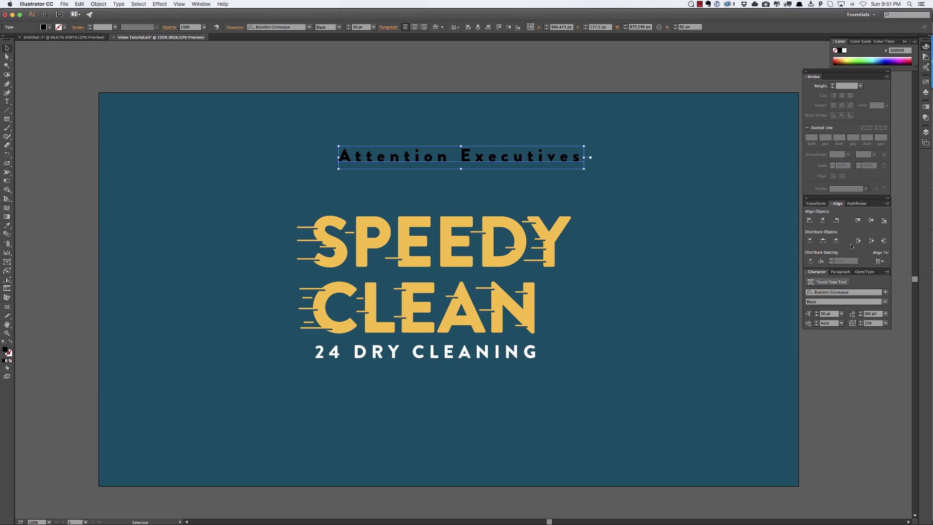
left_click(885, 323)
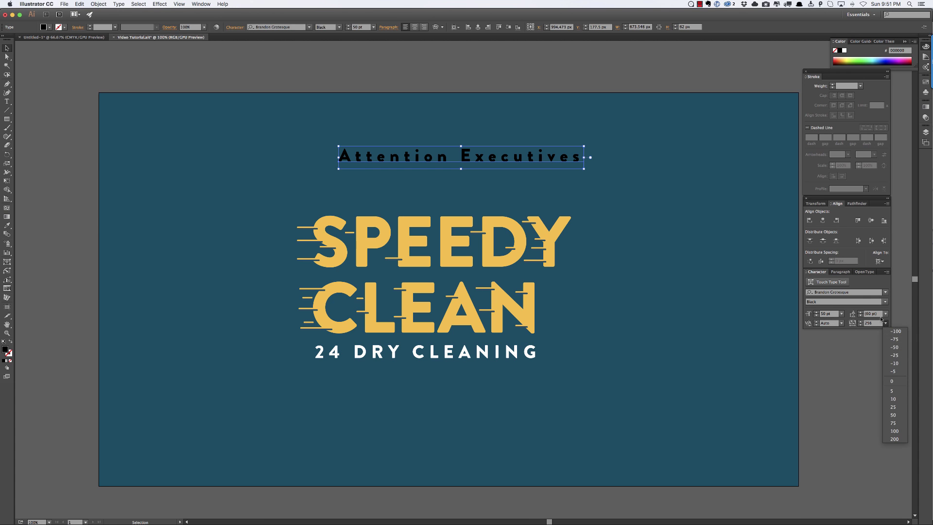
left_click(897, 382)
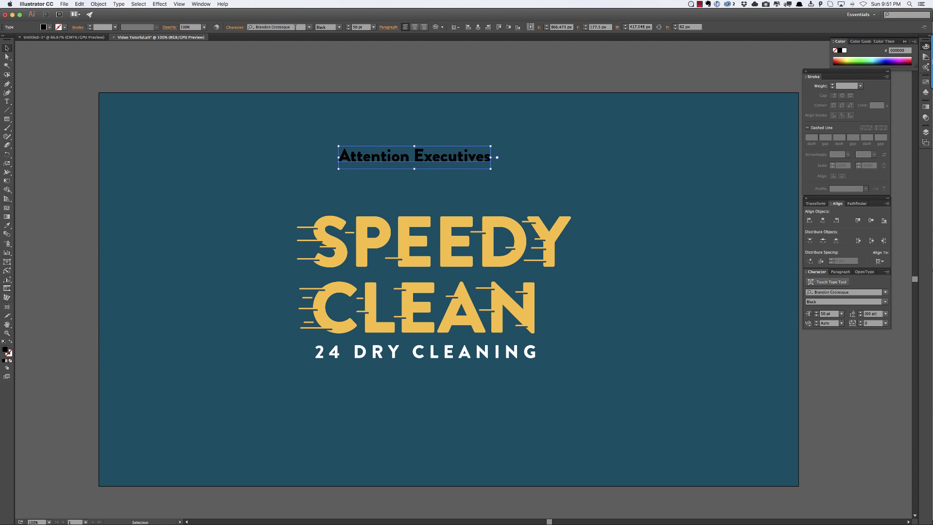
Try the MetroScript font on the "Attention Executives" text.
left_click(295, 27)
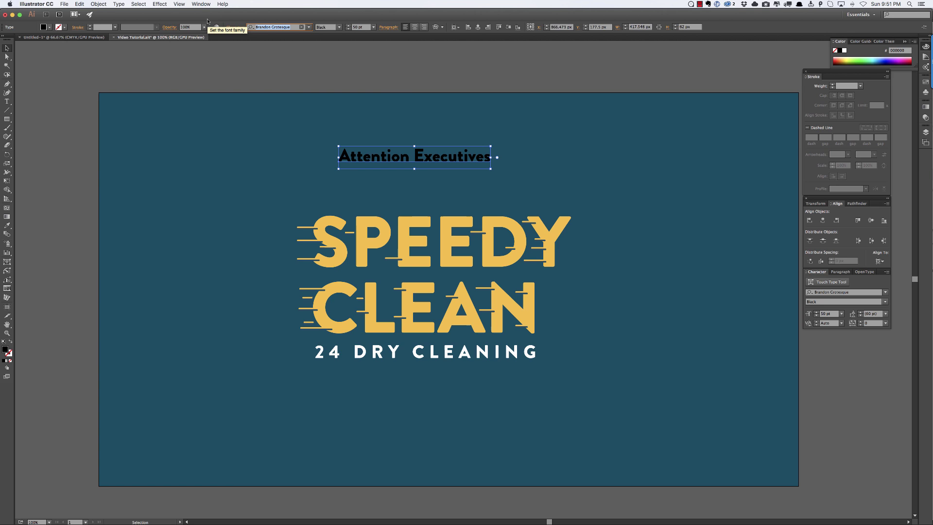
type("metro")
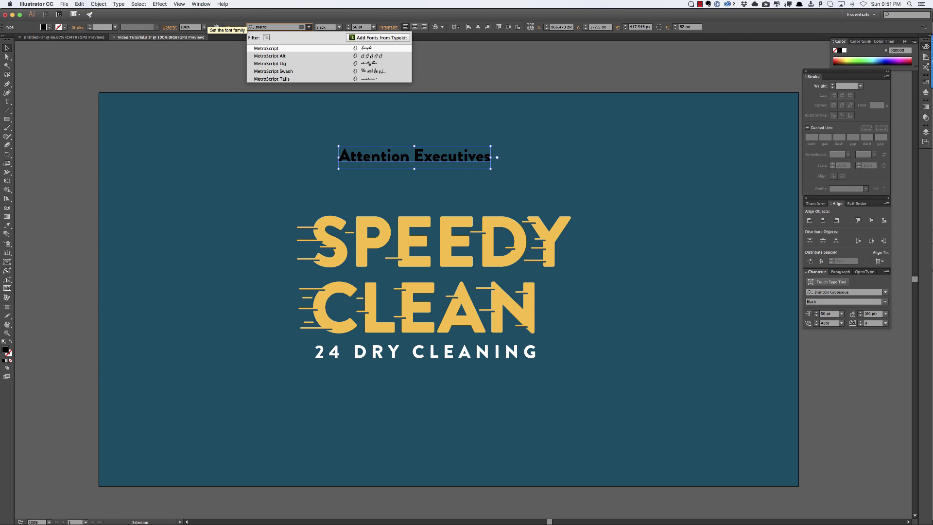
left_click(264, 49)
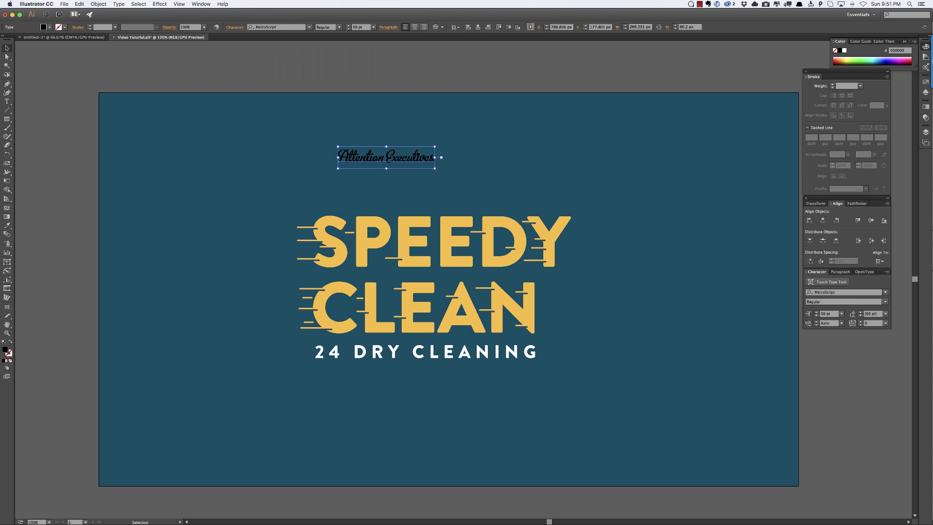
Move "Attention Executives" down to just above SPEEDY and fill it with white.
left_click_drag(426, 171, 457, 211)
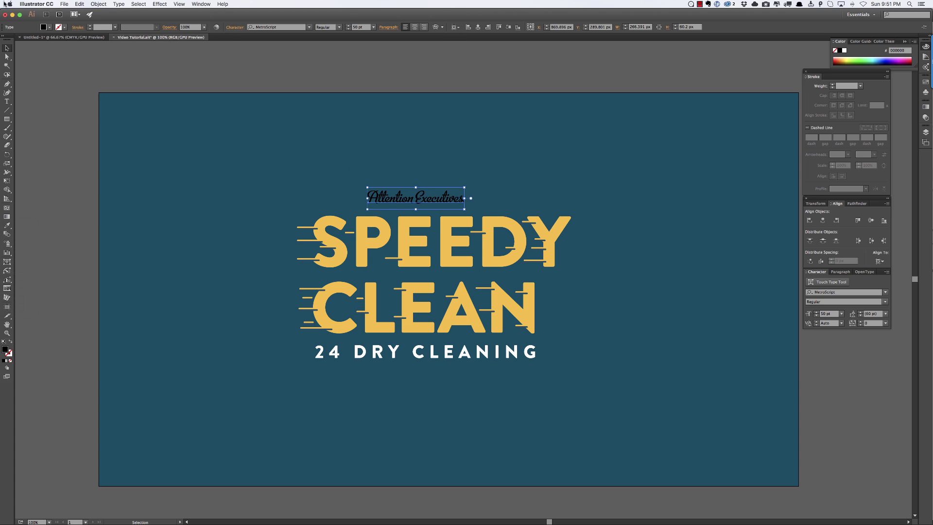
left_click(50, 27)
left_click(15, 39)
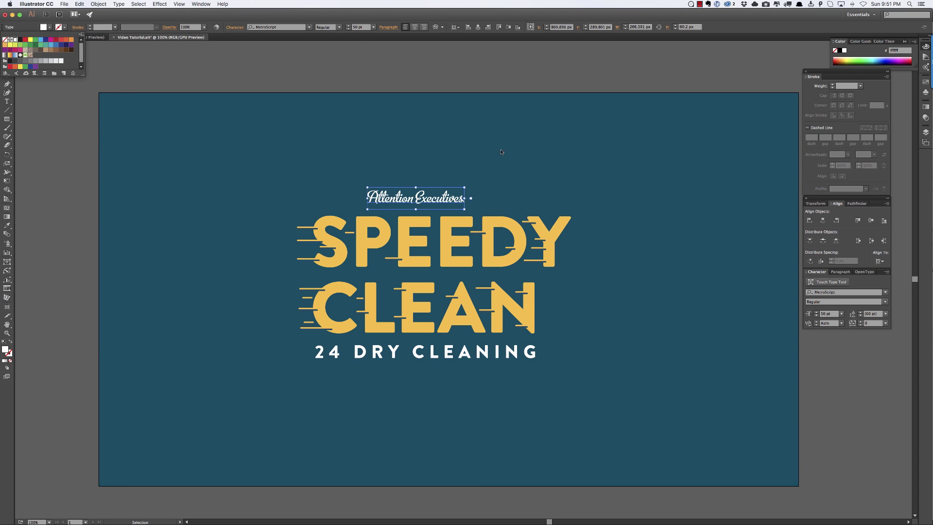
Scale "Attention Executives" up to about 68 pt and set its font to Filmotype Lucky.
left_click(465, 188)
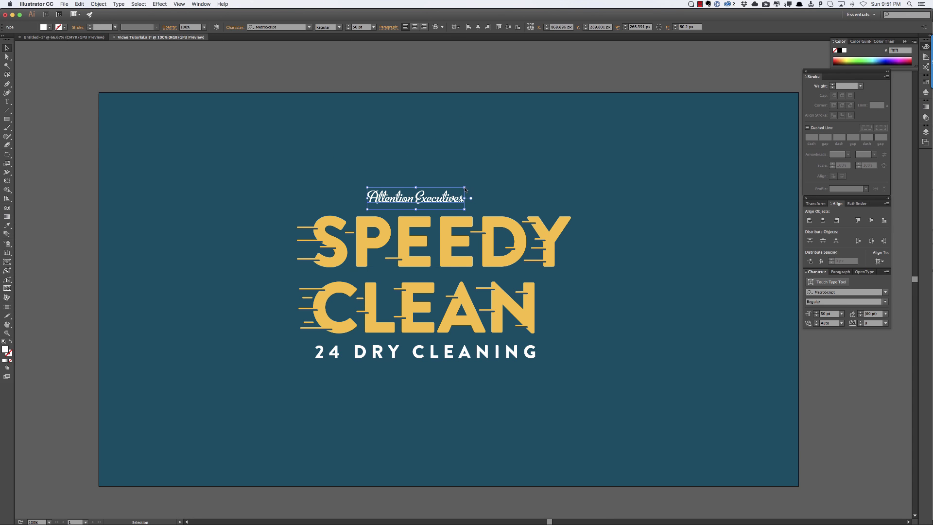
left_click_drag(465, 189, 481, 183)
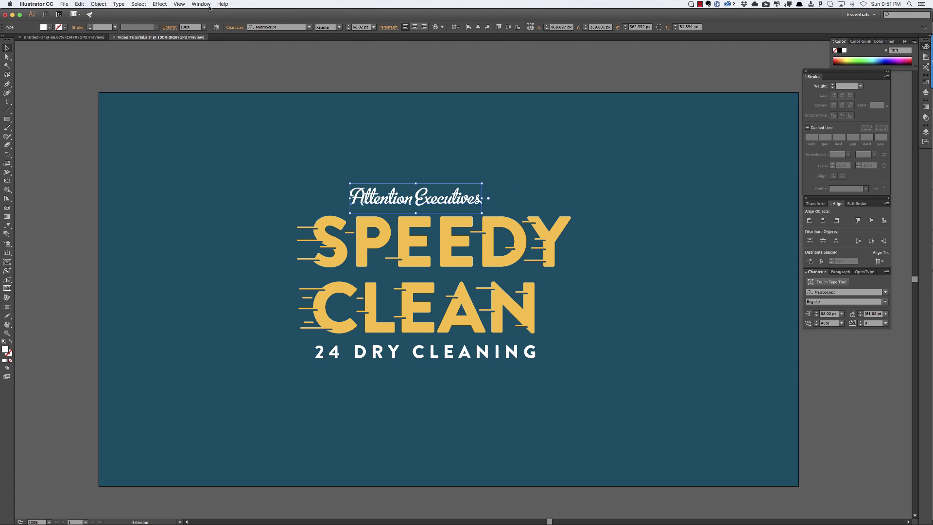
left_click(284, 28)
type("fi")
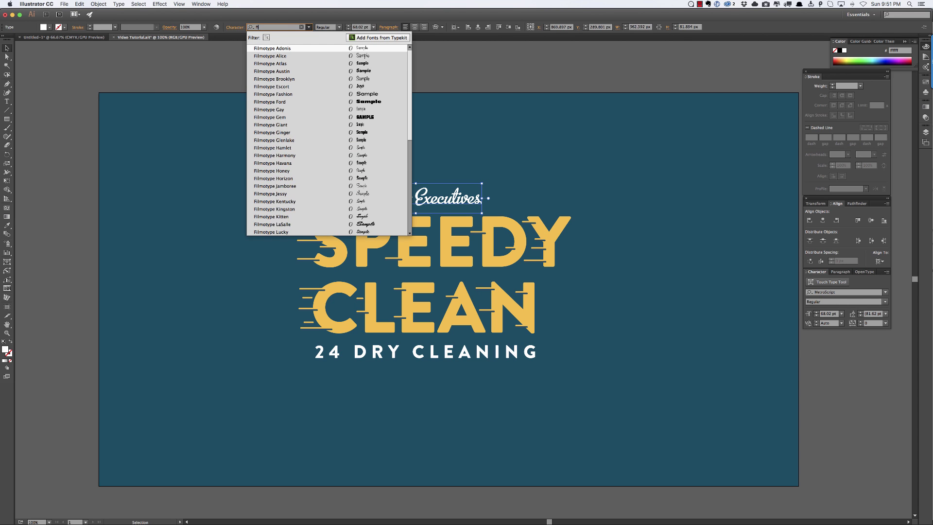
type("lmotype lucky")
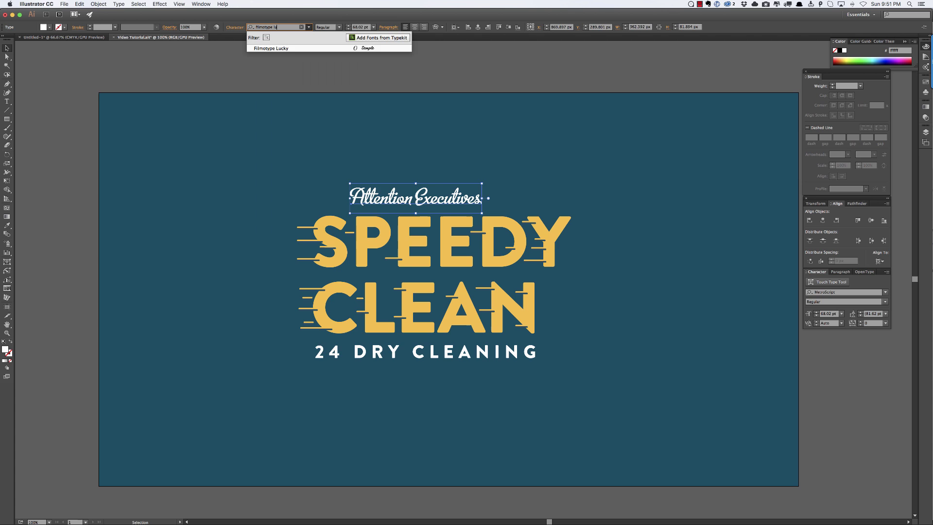
key("Return")
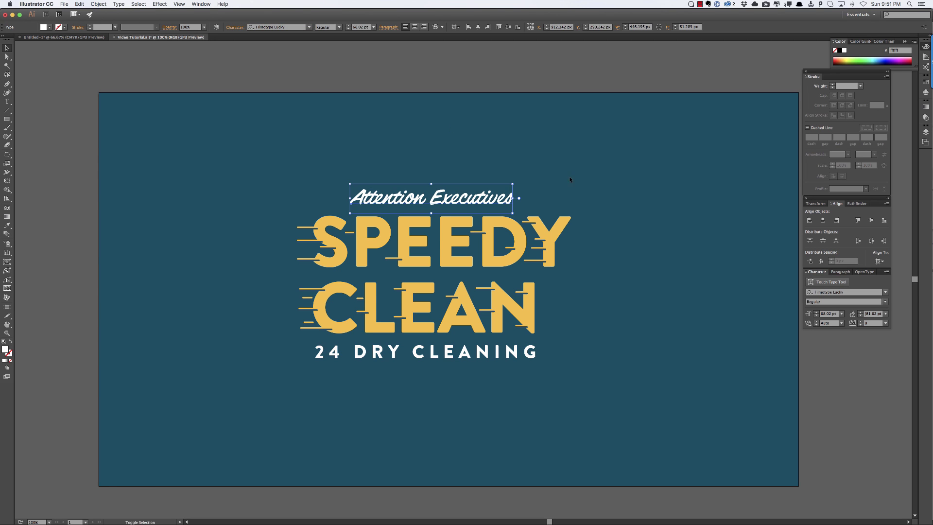
Scale "Attention Executives" down to about 64 pt and nudge it slightly left above SPEEDY.
left_click_drag(512, 184, 470, 195)
key("Left")
key("Left")
key("Left")
key("Left")
key("Left")
key("Left")
key("Left")
key("Left")
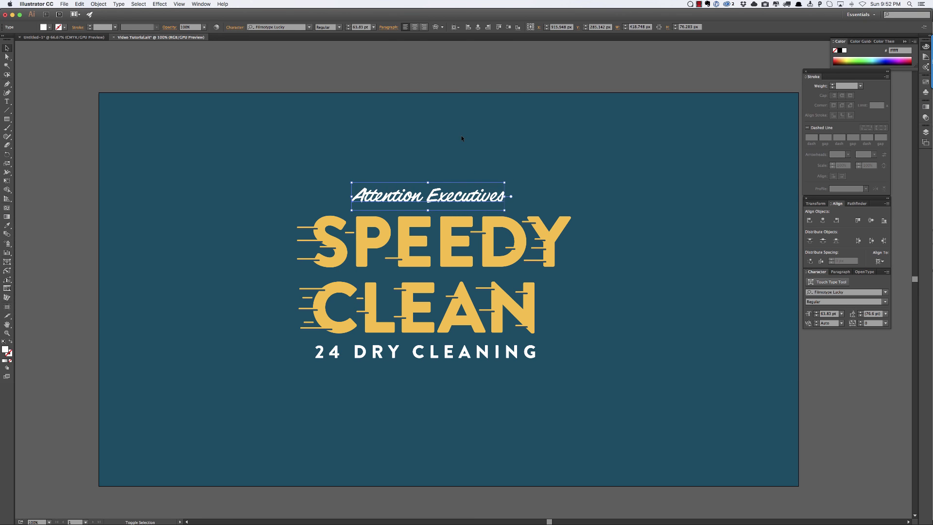
key("Down")
key("Left")
key("Left")
key("Left")
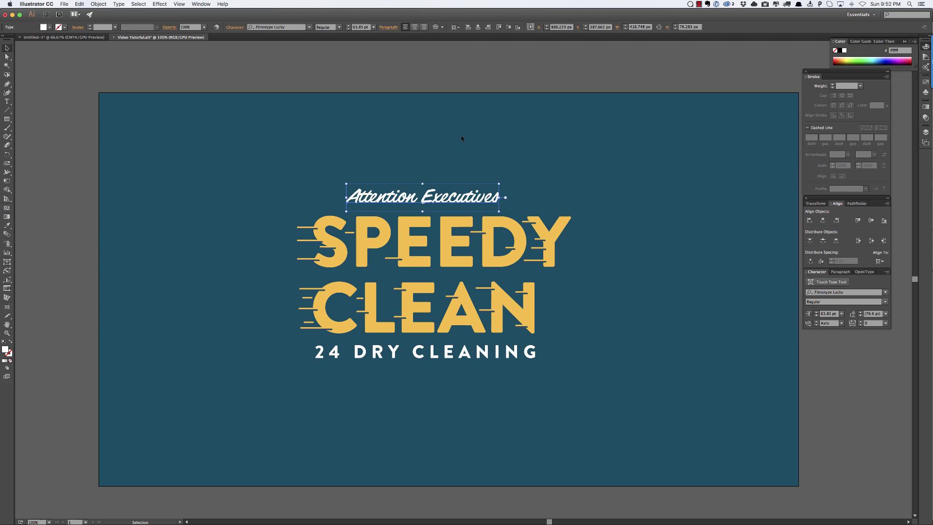
left_click(311, 166)
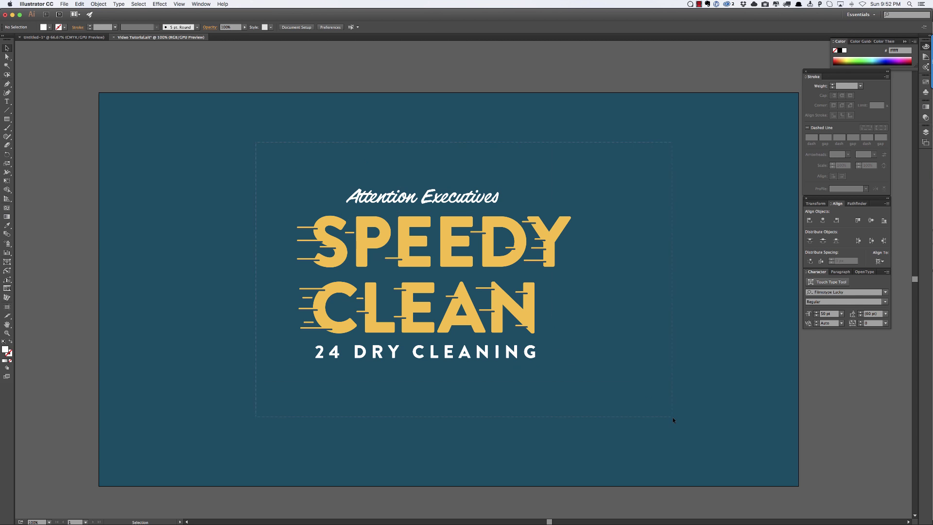
Shear all of the artwork vertically so the text lines slope upward to the right.
key("super+a")
left_click(101, 4)
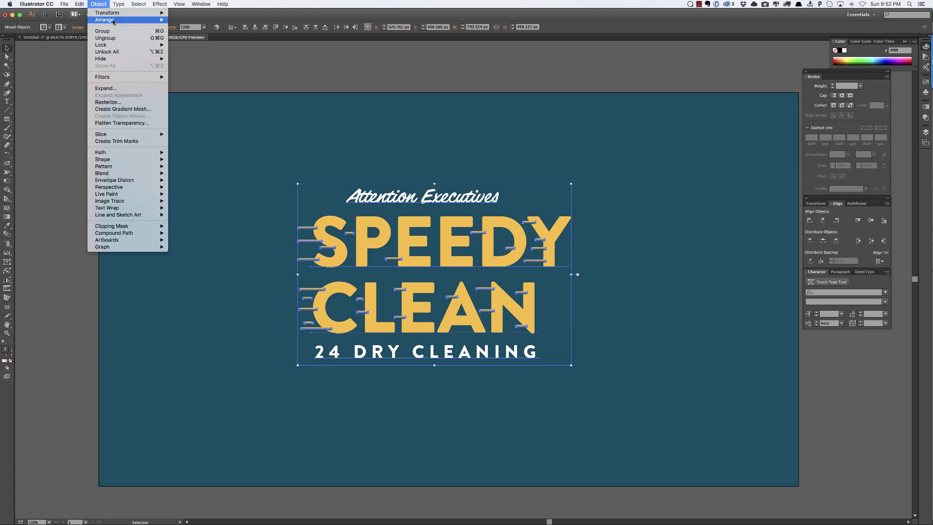
mouse_move(114, 13)
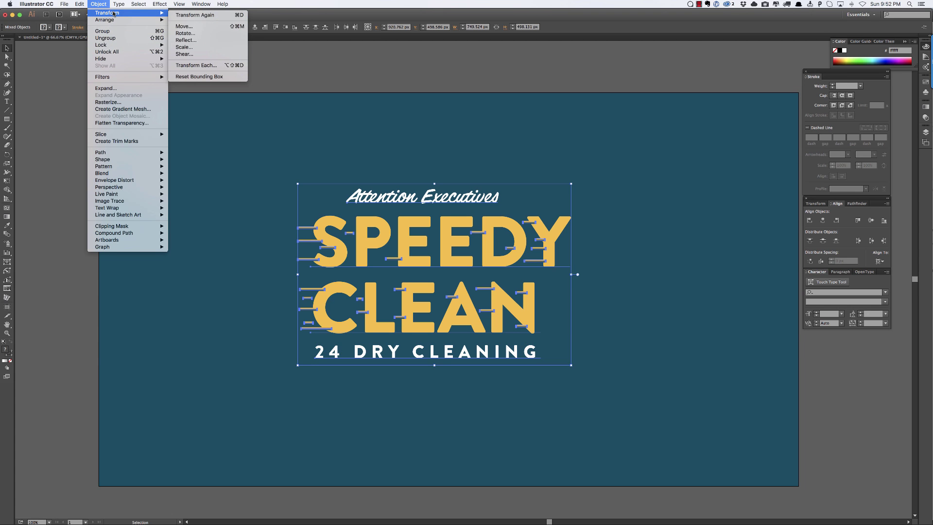
left_click(209, 55)
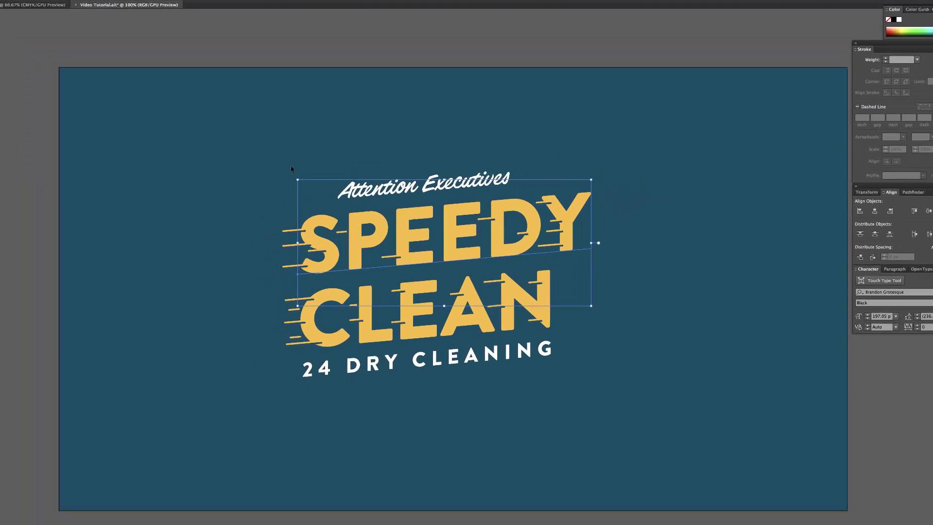
Group all the sheared text and speed lines and center the group horizontally and vertically on the artboard.
left_click_drag(177, 74, 670, 454)
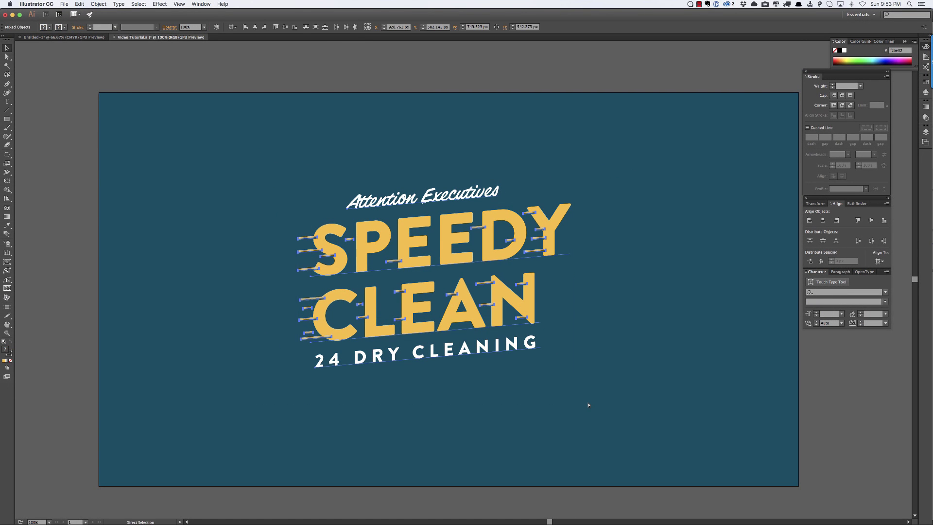
key("super+g")
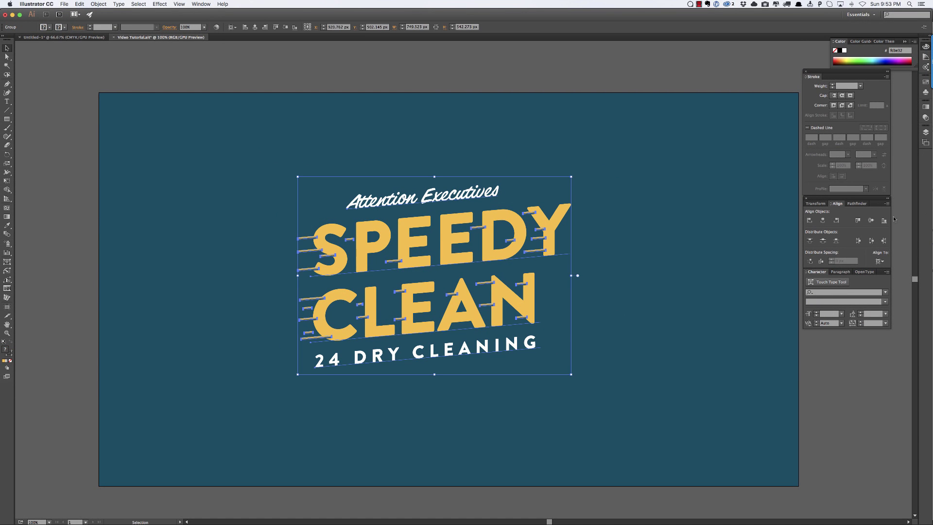
left_click(822, 220)
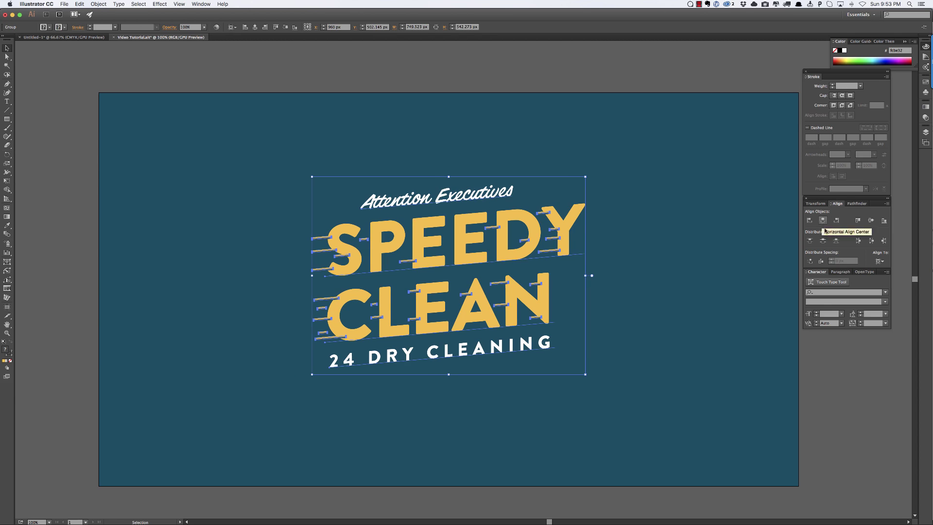
left_click(870, 220)
left_click(702, 191)
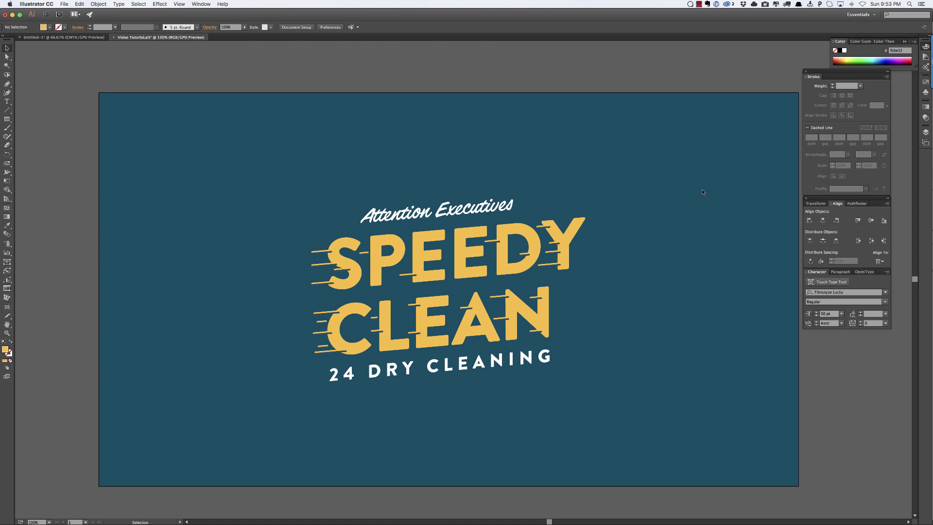